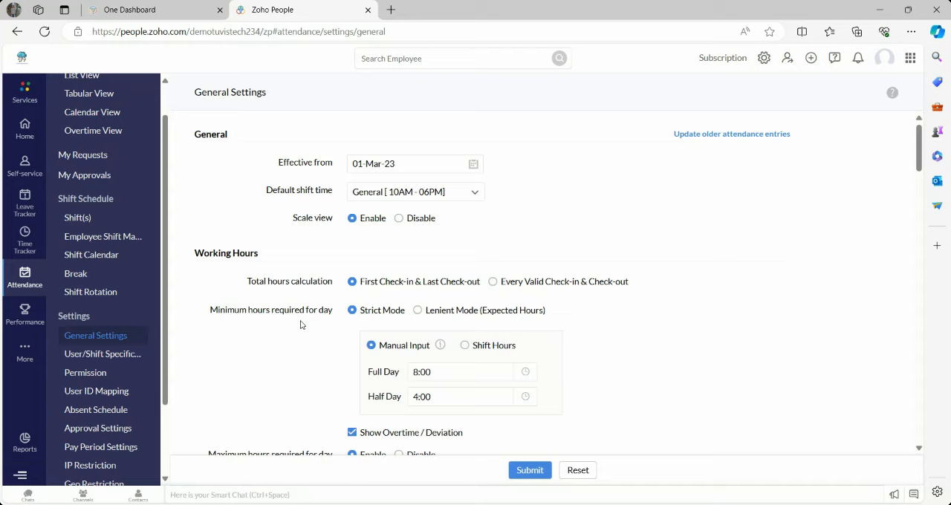
# - Examine the attendance General Settings from working hours and pay calculation through permissions, shifts, on duty and regularization request limits
pyautogui.scroll(-2, 919, 163)
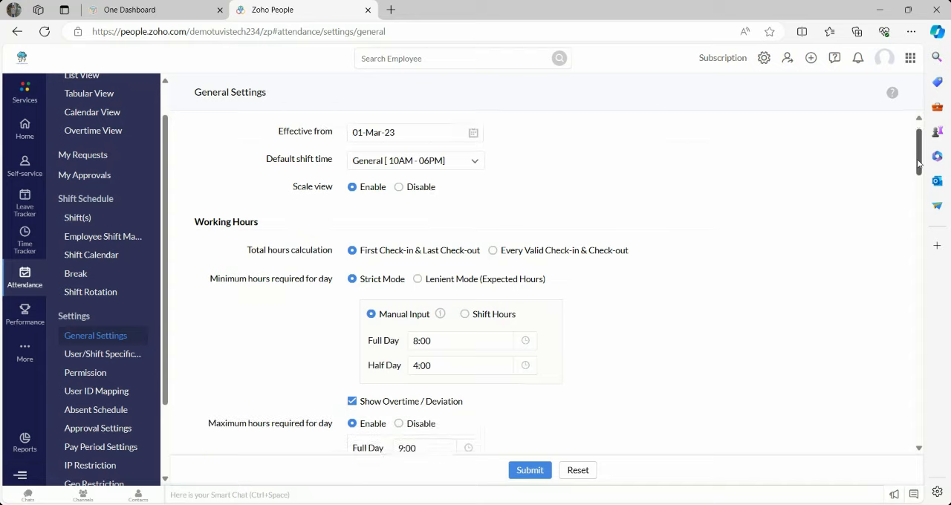
pyautogui.scroll(-3, 919, 163)
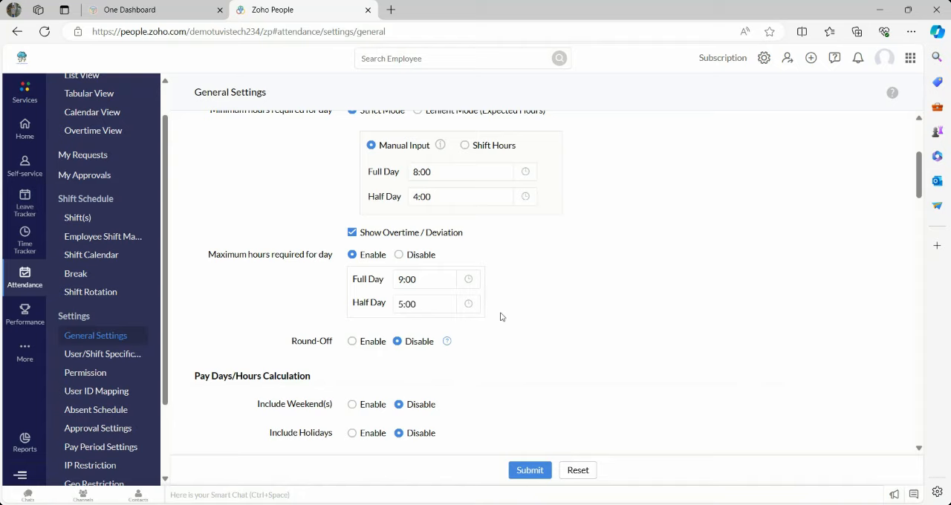
pyautogui.moveTo(920, 167); pyautogui.dragTo(927, 195)
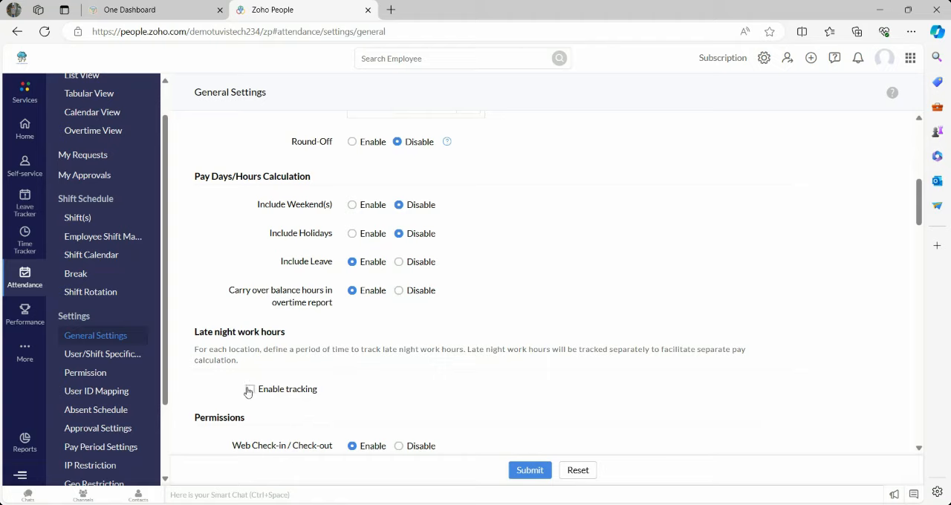
pyautogui.moveTo(919, 203); pyautogui.dragTo(921, 233)
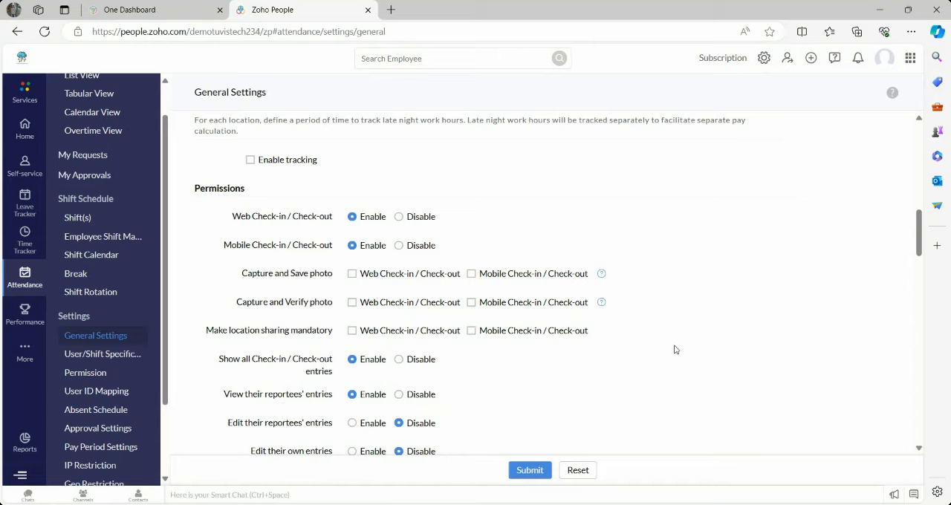
pyautogui.moveTo(919, 244); pyautogui.dragTo(920, 266)
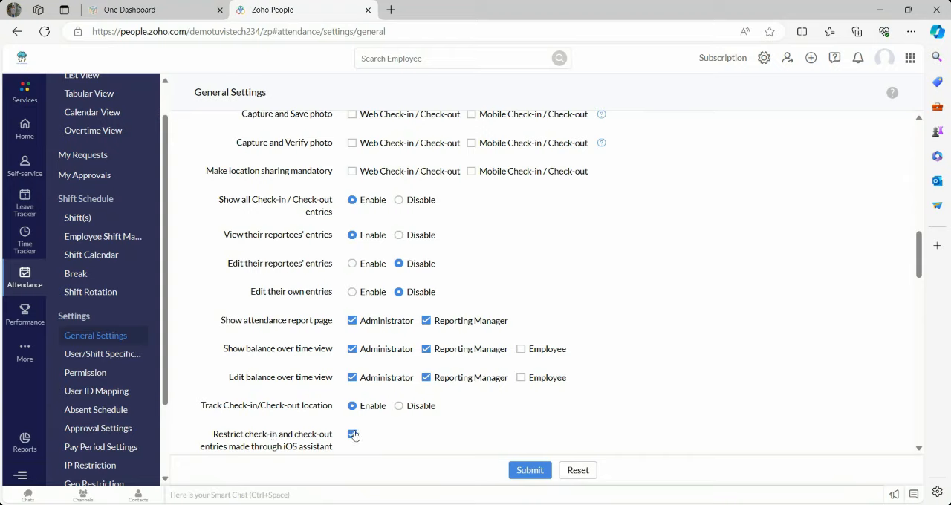
pyautogui.moveTo(918, 256); pyautogui.dragTo(919, 298)
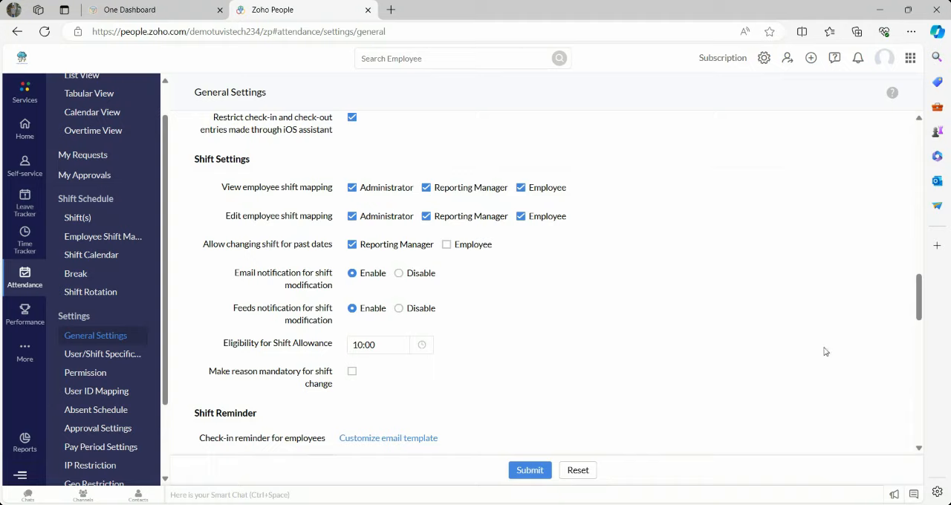
pyautogui.moveTo(920, 297); pyautogui.dragTo(924, 337)
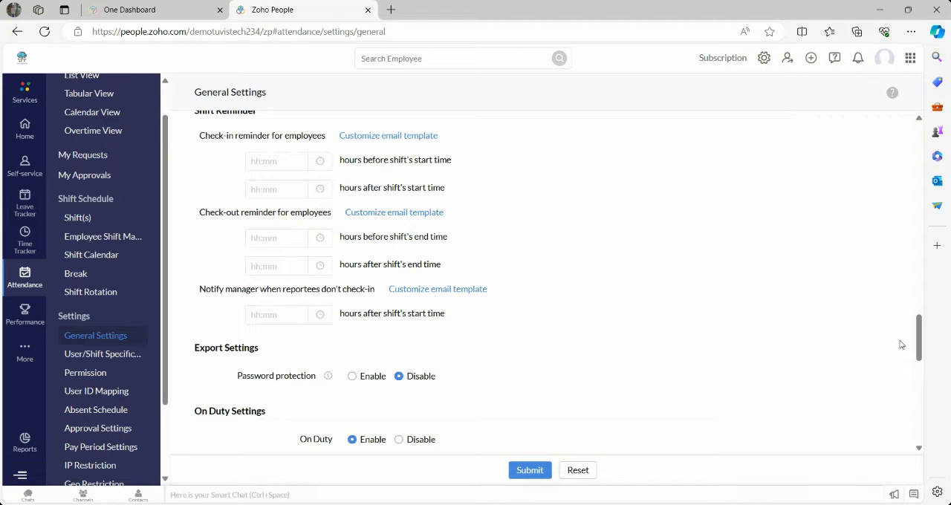
pyautogui.moveTo(919, 335); pyautogui.dragTo(925, 364)
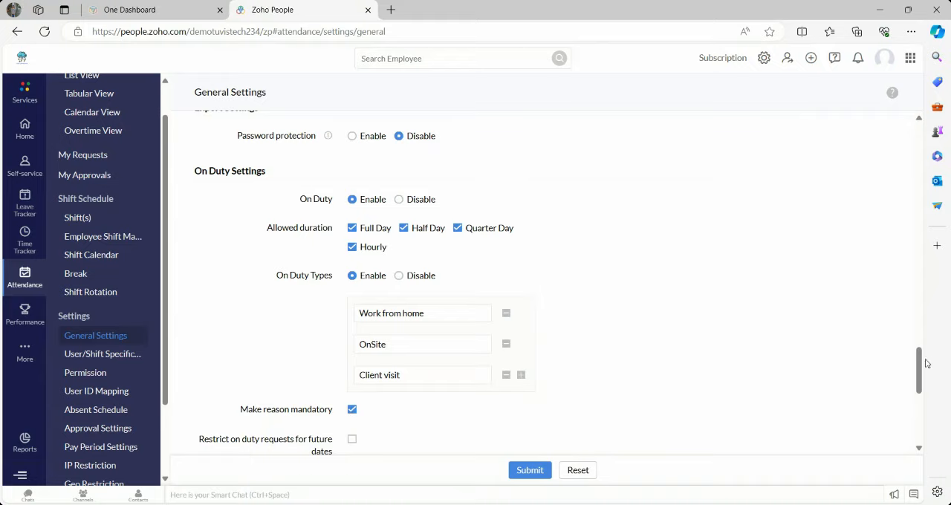
pyautogui.moveTo(922, 363); pyautogui.dragTo(929, 404)
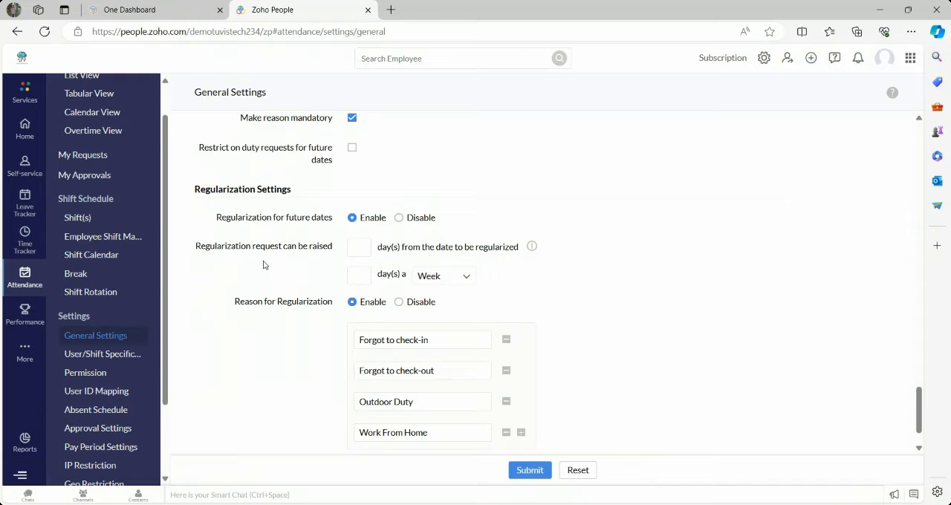
pyautogui.click(362, 276)
pyautogui.click(365, 249)
# - Examine the new User/Shift Specific Settings form, including its Shifts and Users choices and regularization options, and close it without saving
pyautogui.click(106, 362)
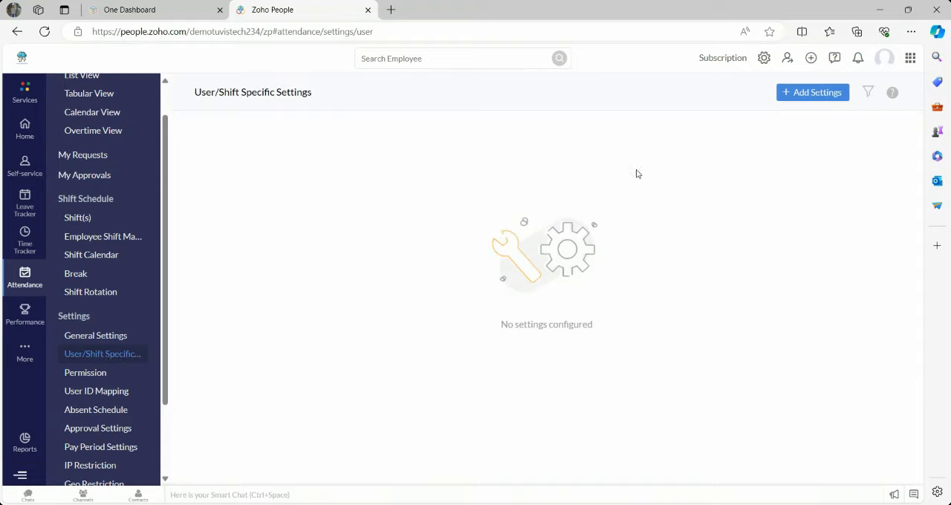
pyautogui.click(815, 93)
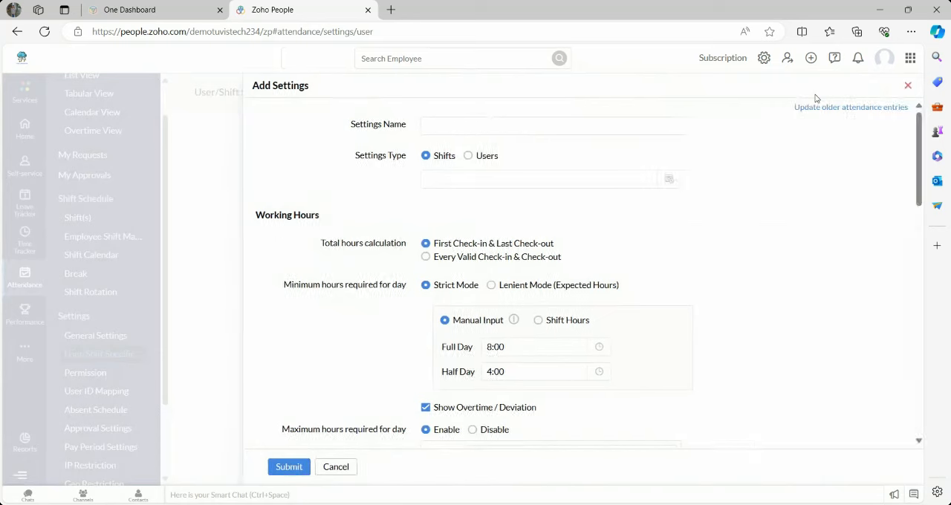
pyautogui.click(466, 130)
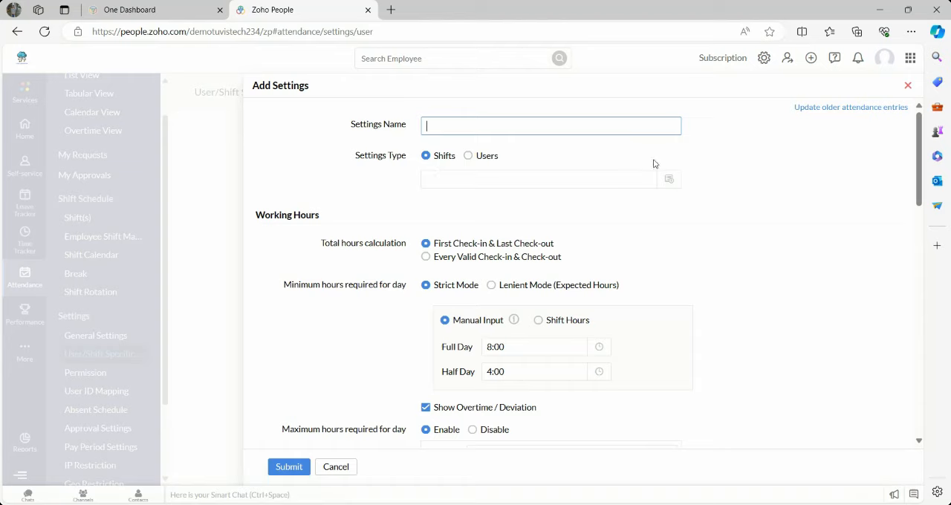
pyautogui.click(670, 180)
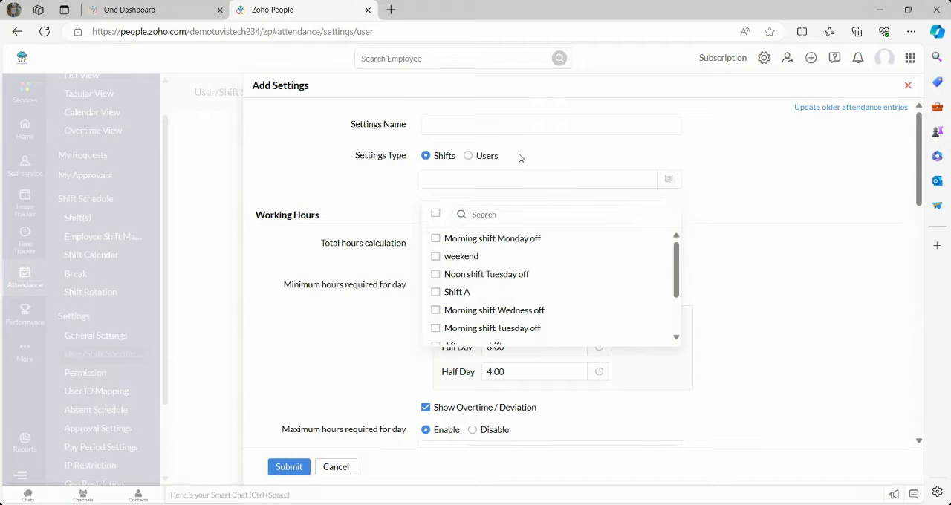
pyautogui.click(468, 156)
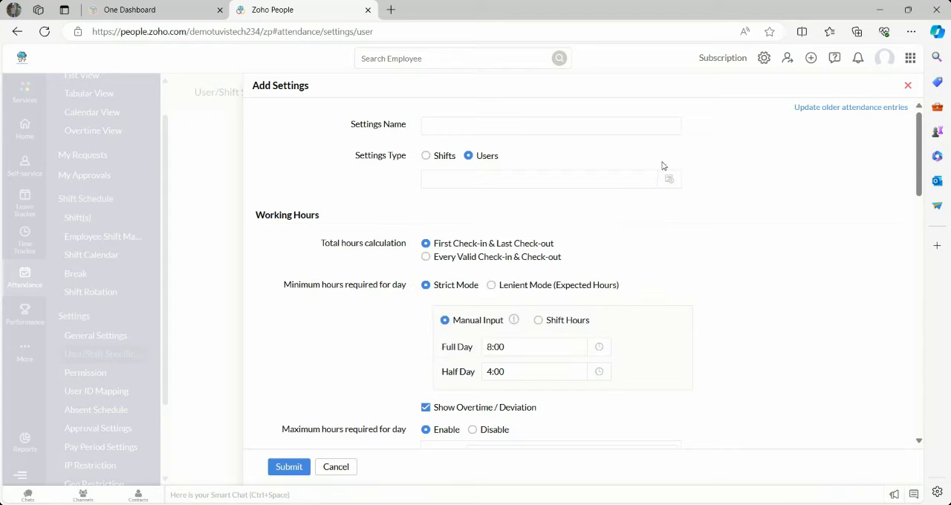
pyautogui.click(666, 182)
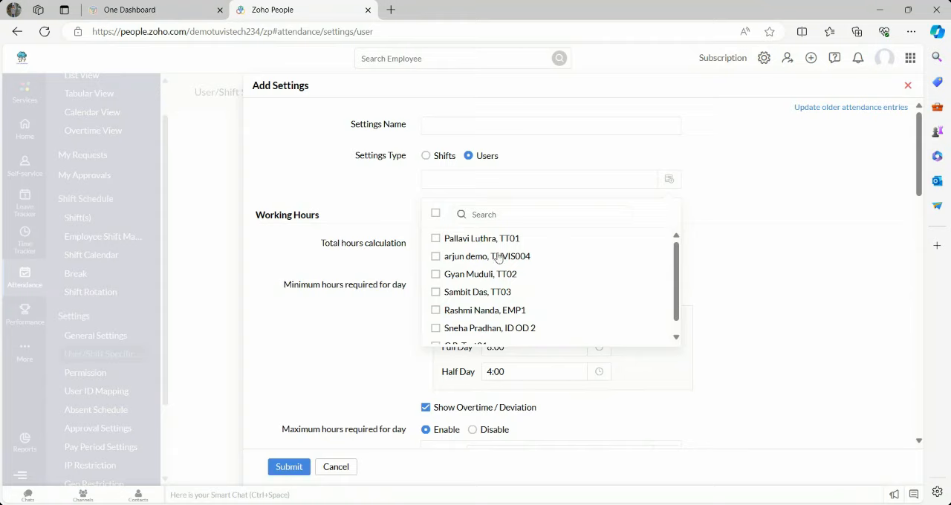
pyautogui.click(352, 209)
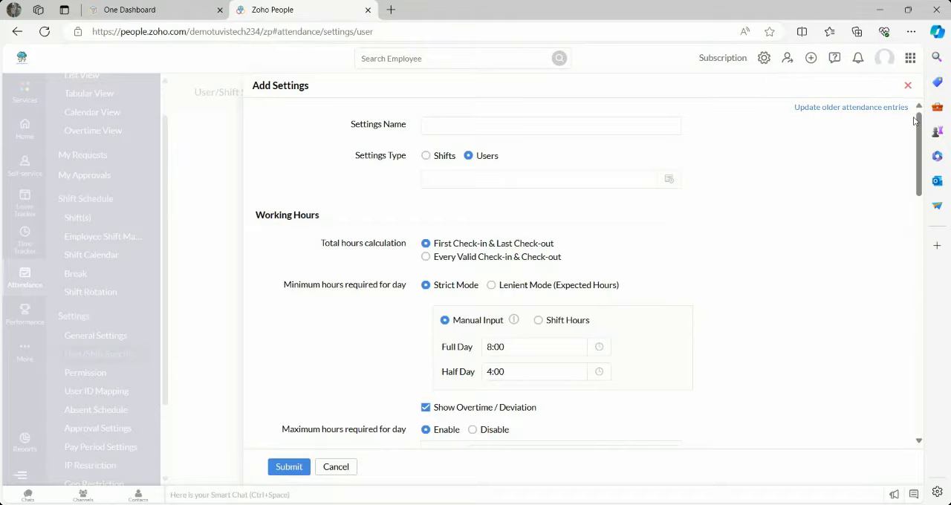
pyautogui.moveTo(916, 128); pyautogui.dragTo(949, 366)
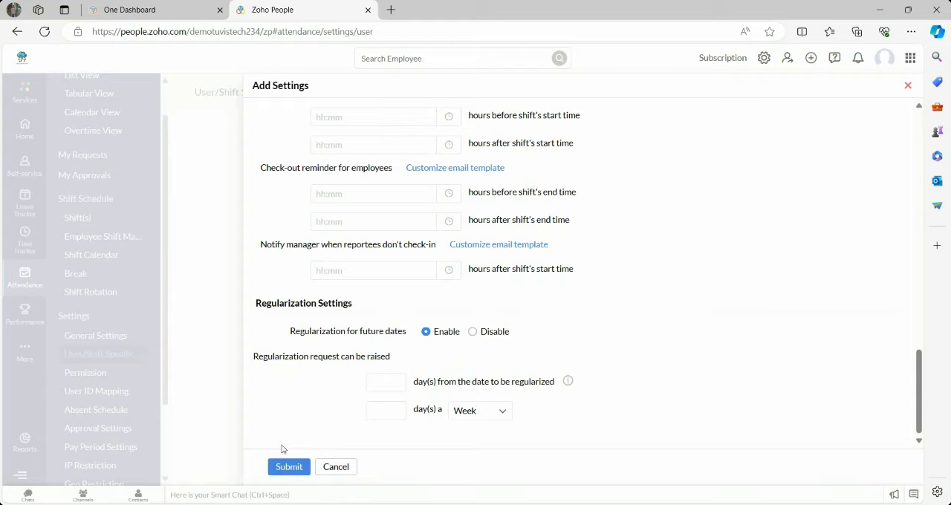
pyautogui.click(334, 467)
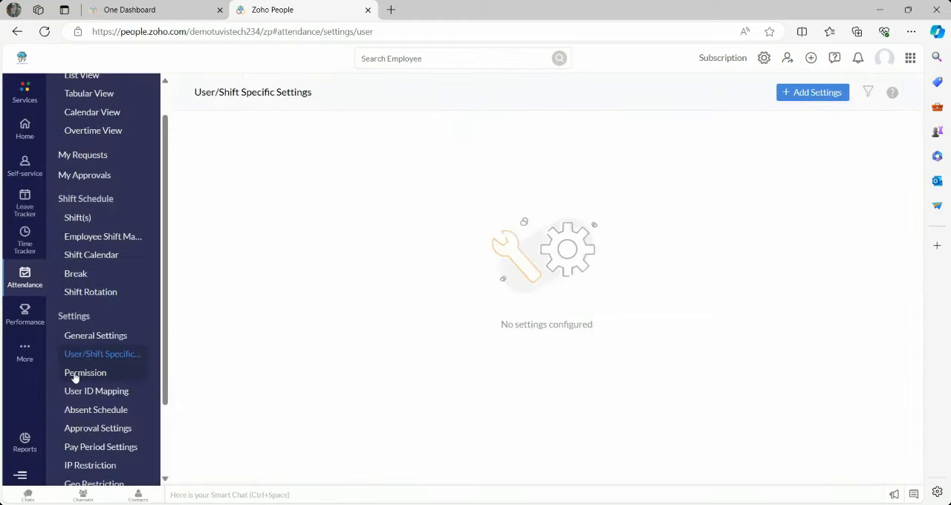
# - Examine the attendance Permission list and its blank new-permission form without saving, and view the User ID Mapping page
pyautogui.click(73, 374)
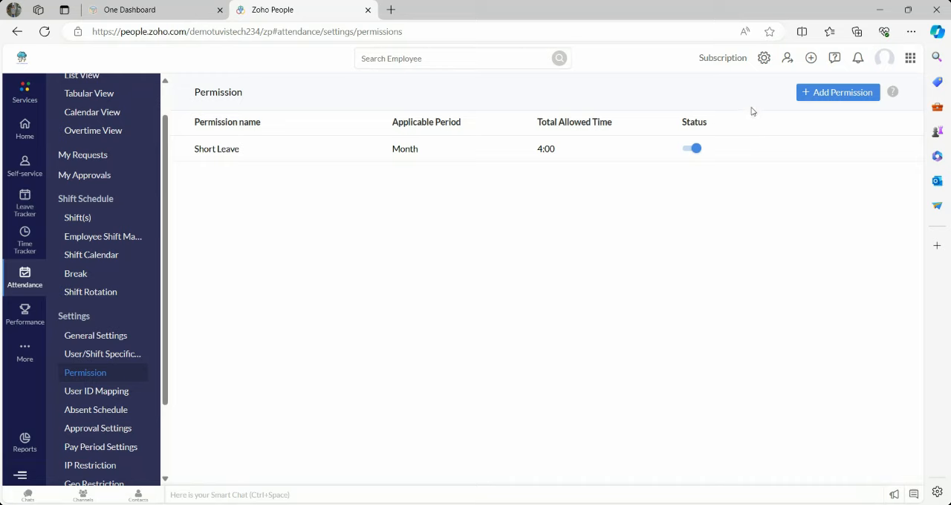
pyautogui.click(830, 95)
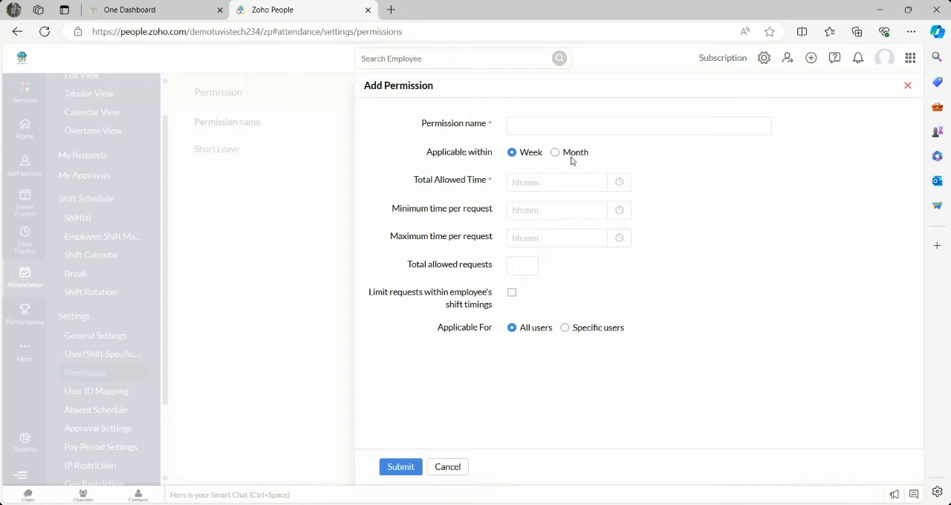
pyautogui.click(532, 184)
pyautogui.click(523, 266)
pyautogui.click(438, 467)
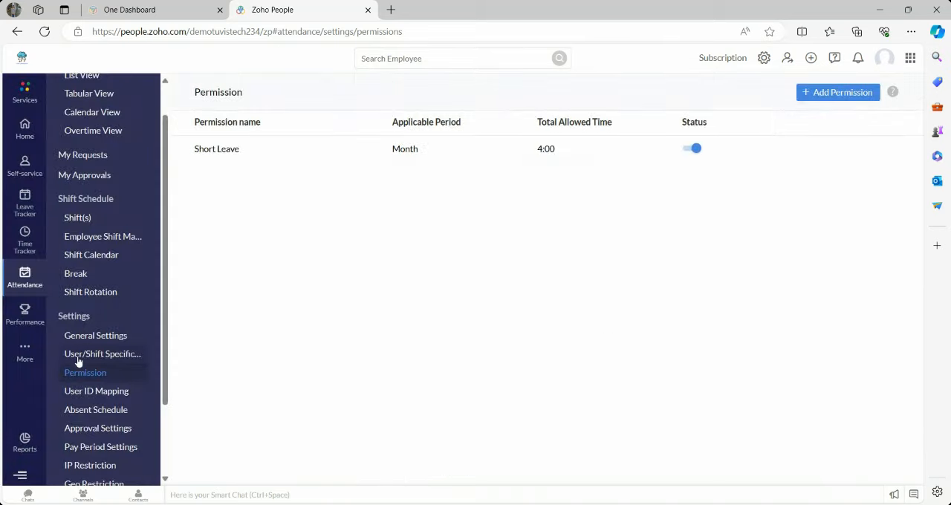
pyautogui.click(74, 396)
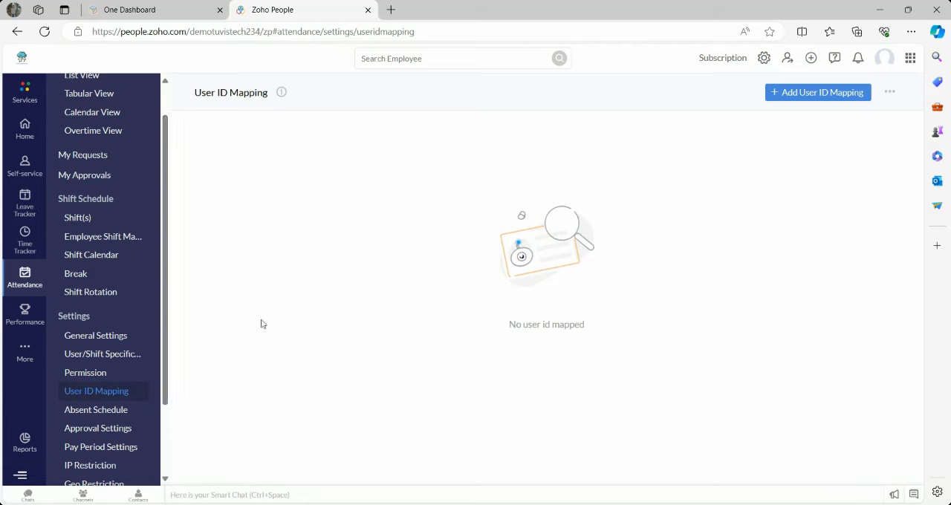
# - Examine the Absent Schedule page and its new-schedule form, including the processing day and applicability options, and close it without saving
pyautogui.click(107, 411)
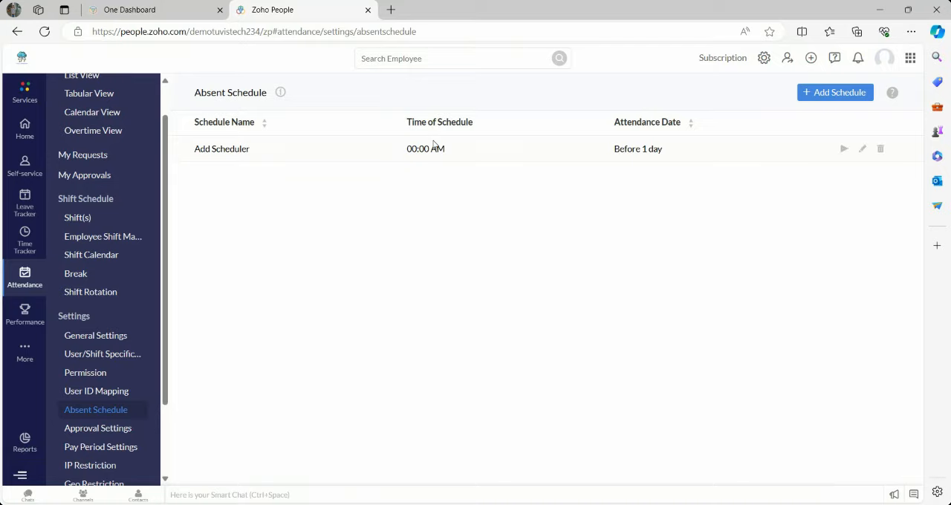
pyautogui.click(836, 95)
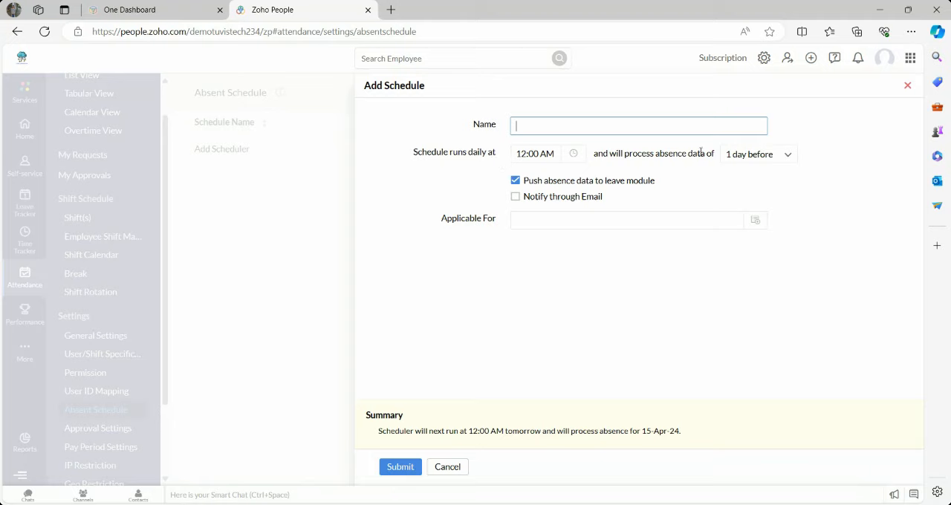
pyautogui.click(788, 154)
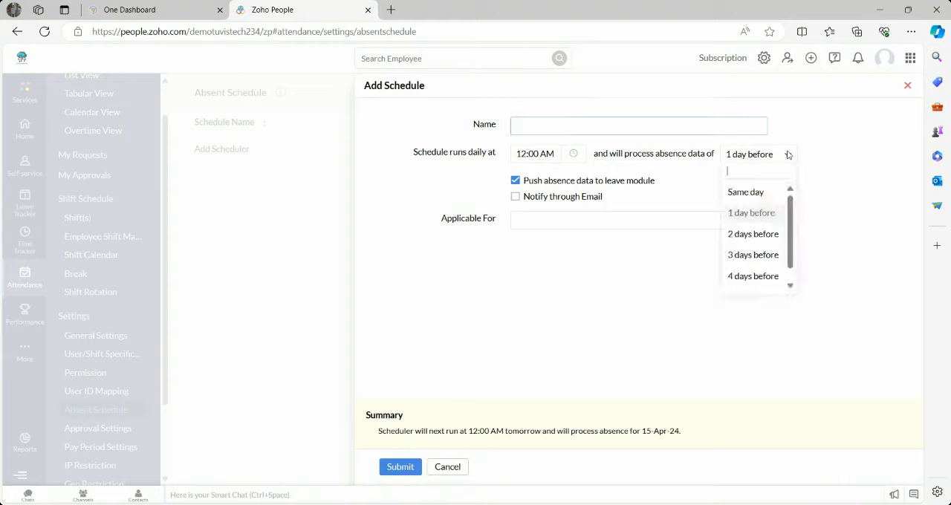
pyautogui.click(789, 154)
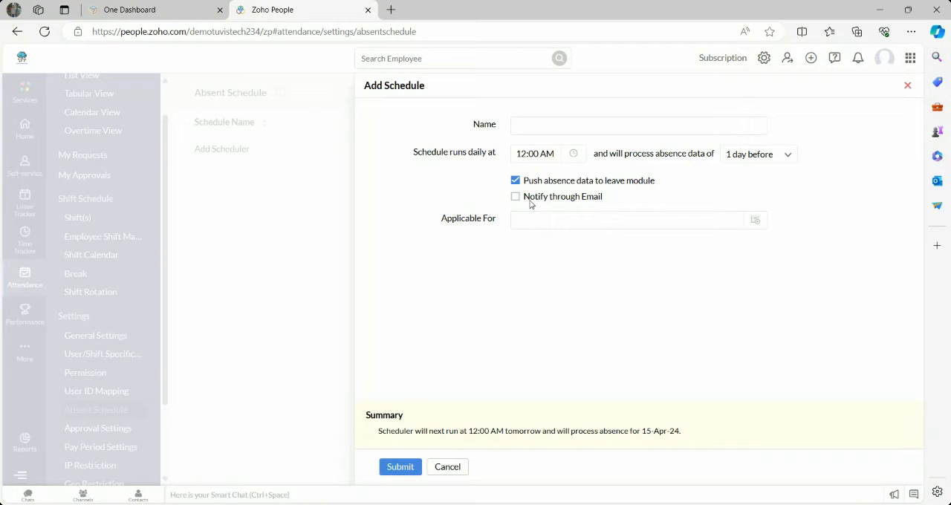
pyautogui.click(757, 219)
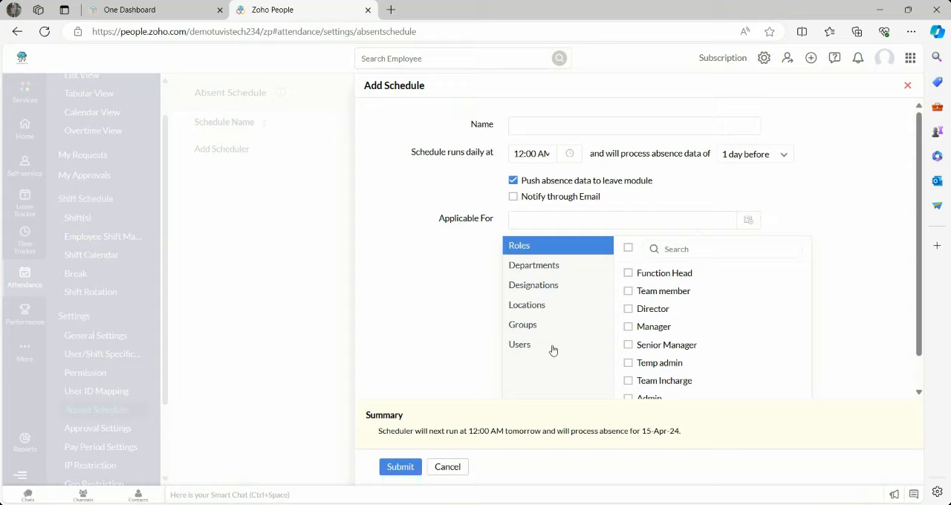
pyautogui.click(453, 347)
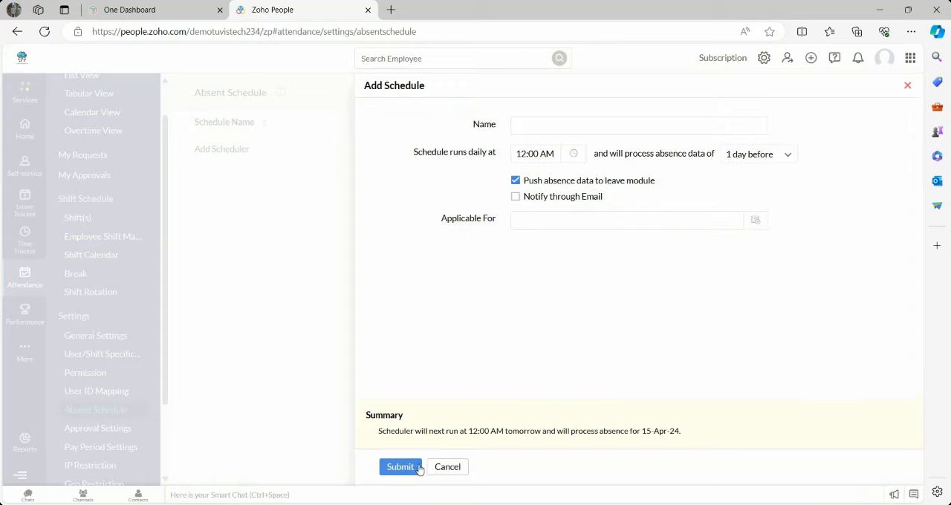
pyautogui.click(442, 468)
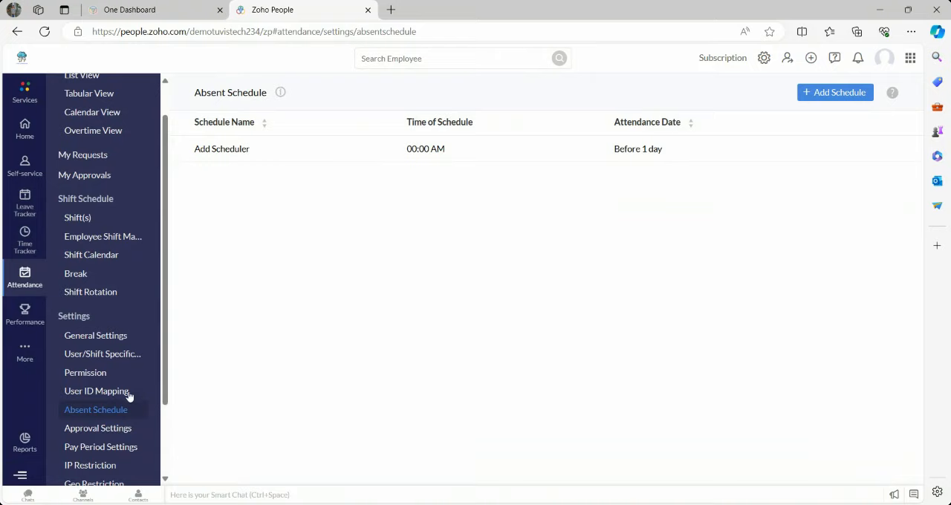
# - Review the attendance approval settings for Regularization, Permissions, On Duty and Shift Change
pyautogui.click(95, 430)
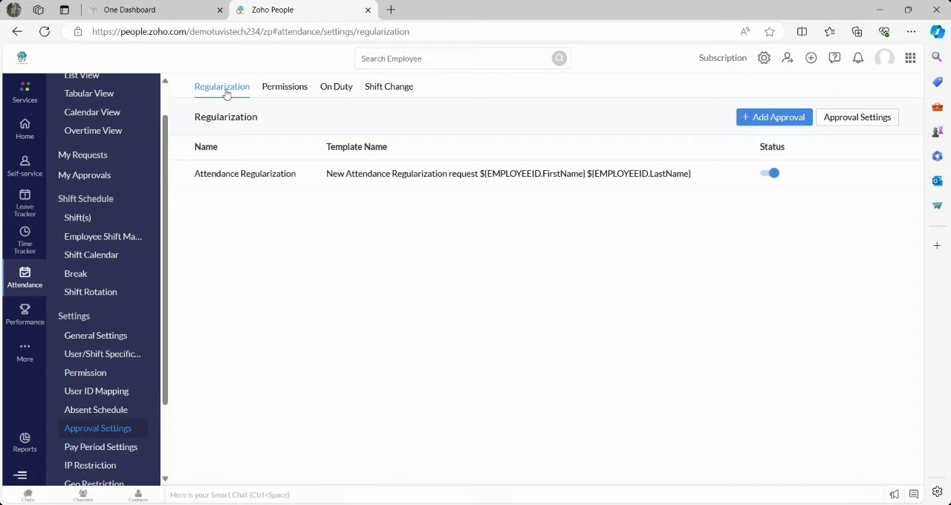
pyautogui.click(290, 90)
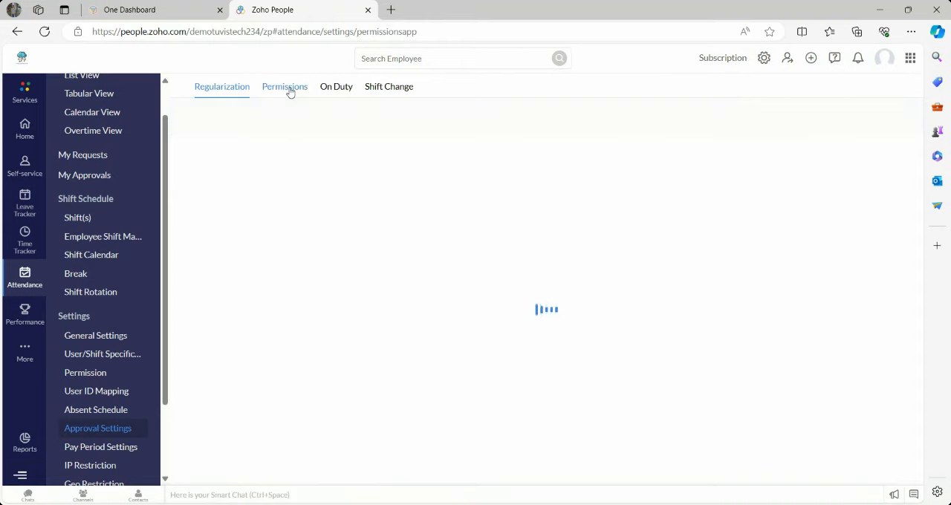
pyautogui.click(332, 89)
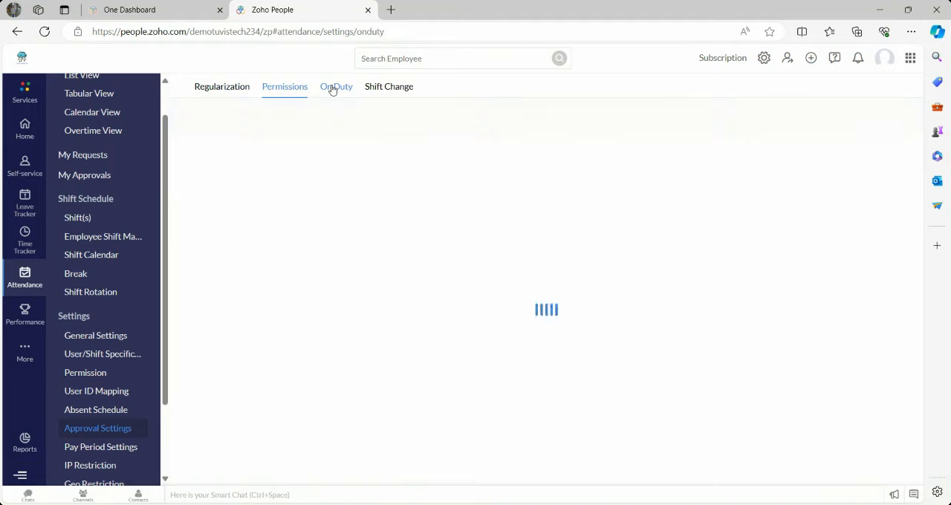
pyautogui.click(379, 91)
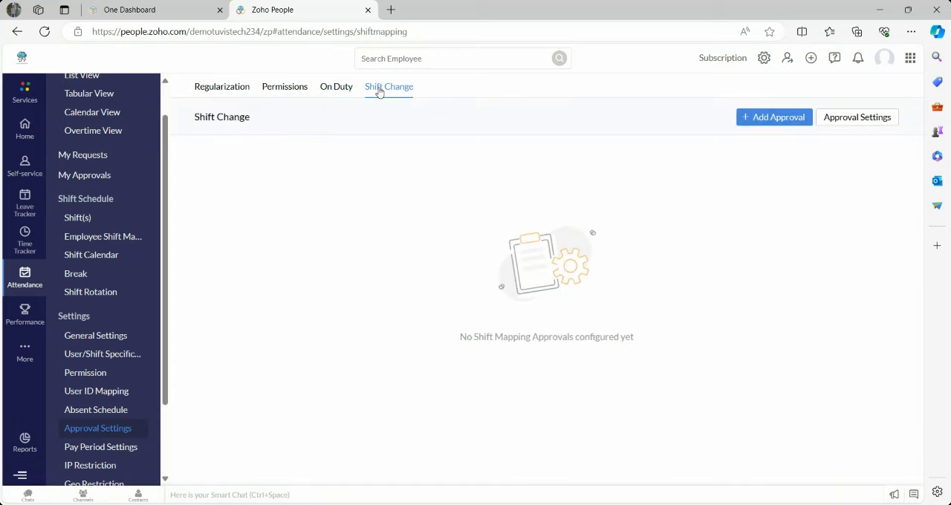
# - Examine the new Regularization approval form, including its approver levels and a second approver row, and close it without saving
pyautogui.click(221, 89)
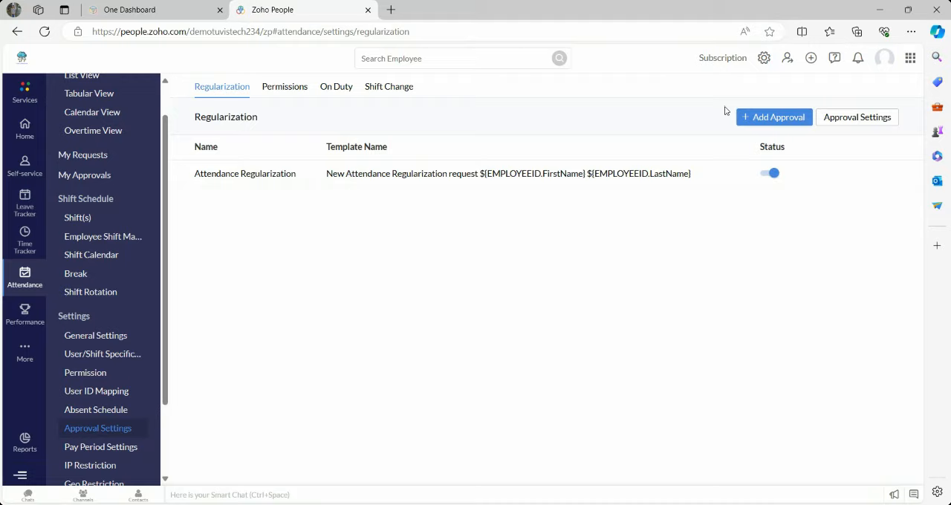
pyautogui.click(780, 120)
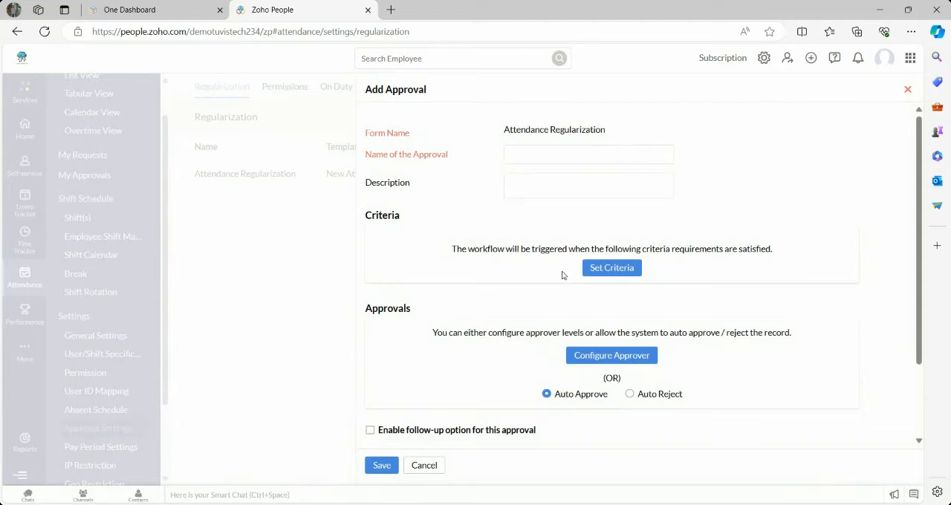
pyautogui.click(599, 360)
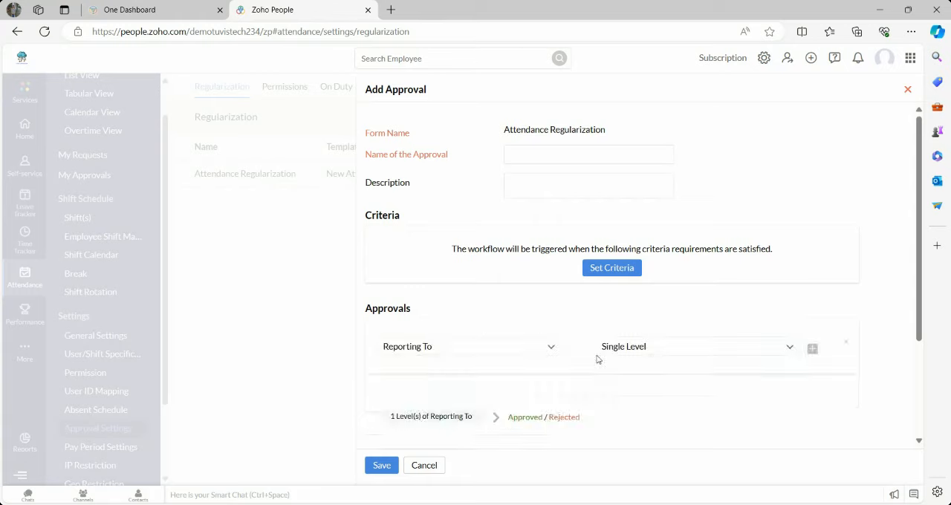
pyautogui.click(788, 350)
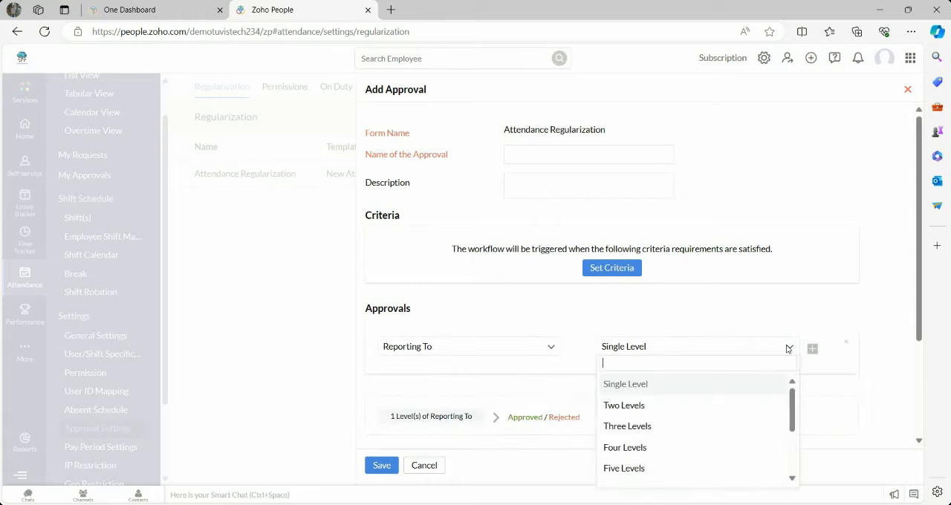
pyautogui.click(788, 349)
pyautogui.click(813, 349)
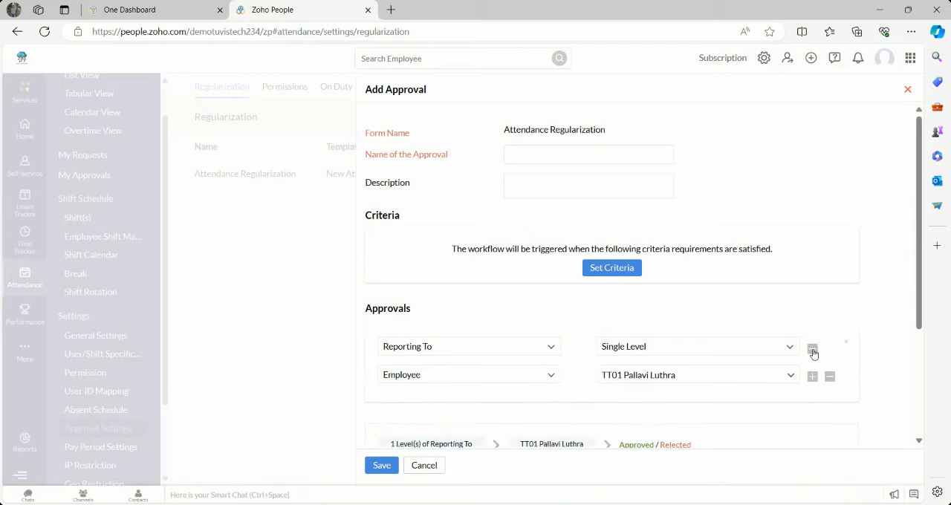
pyautogui.click(548, 375)
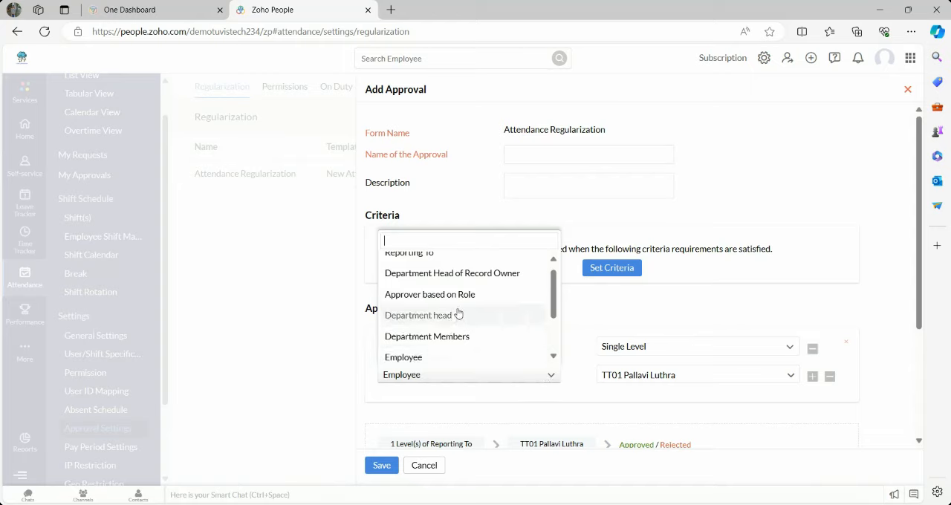
pyautogui.click(609, 314)
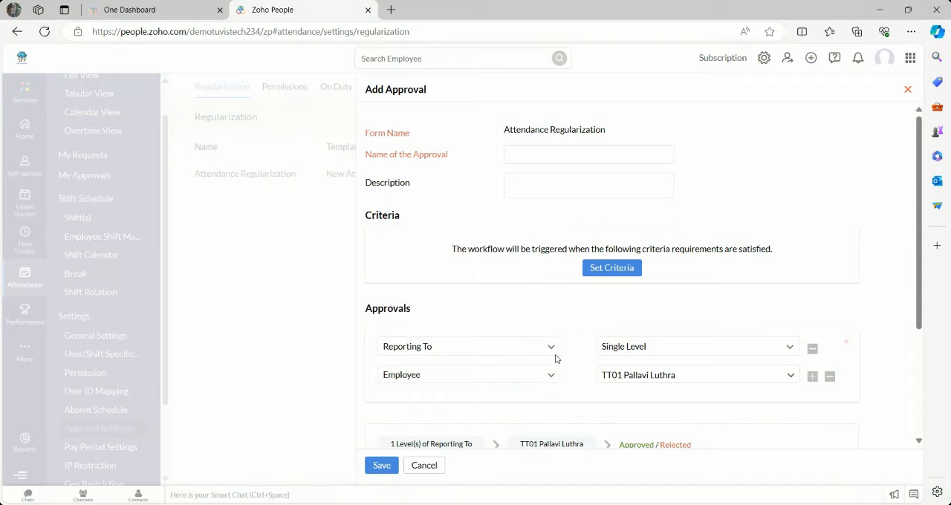
pyautogui.click(425, 466)
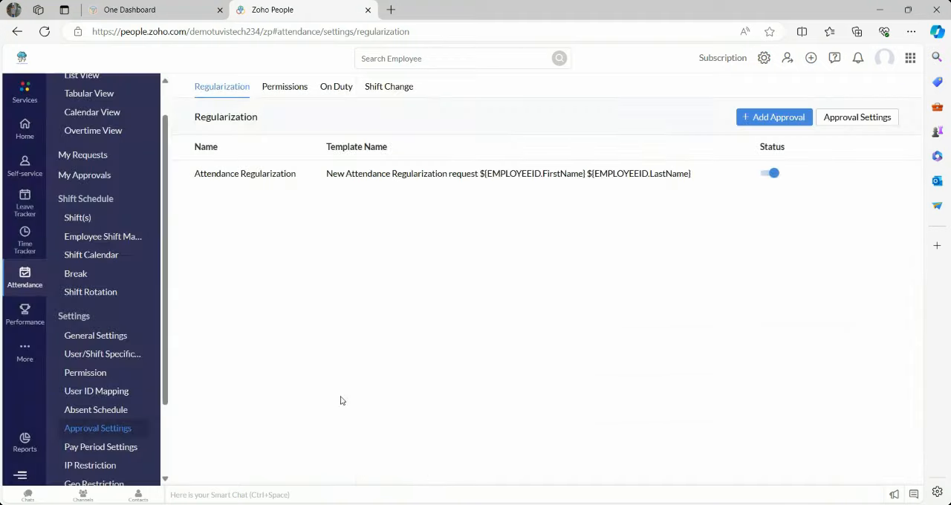
# - Review the Pay Period Settings and the new pay period form's payroll processing and report generation day choices, and close it without saving
pyautogui.click(89, 448)
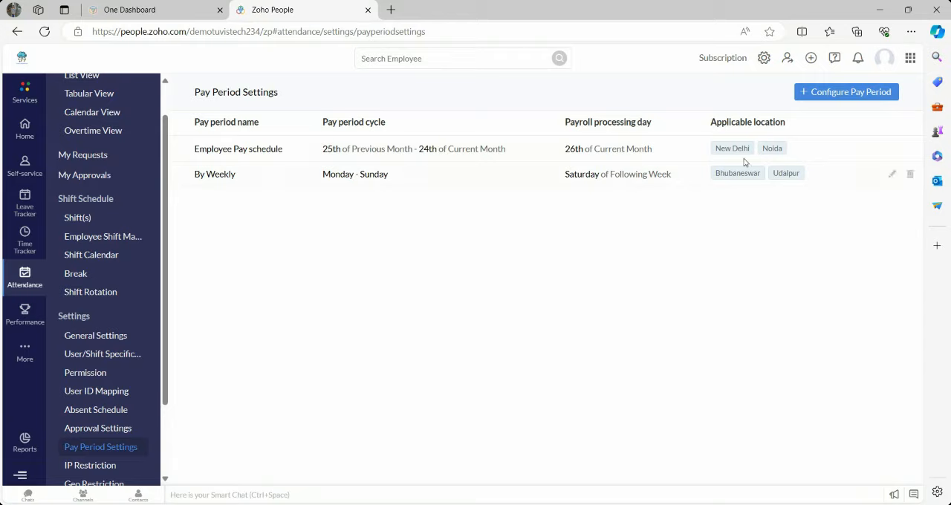
pyautogui.click(834, 95)
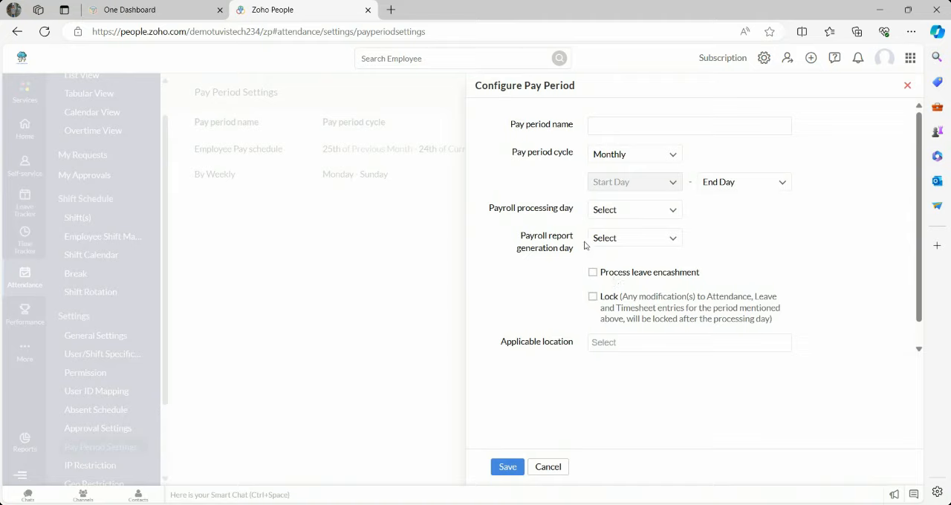
pyautogui.click(674, 240)
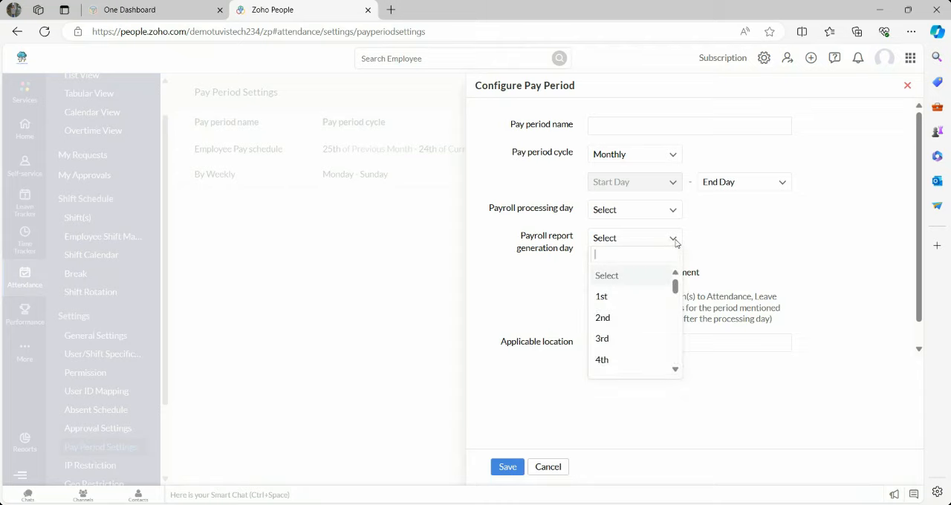
pyautogui.click(676, 243)
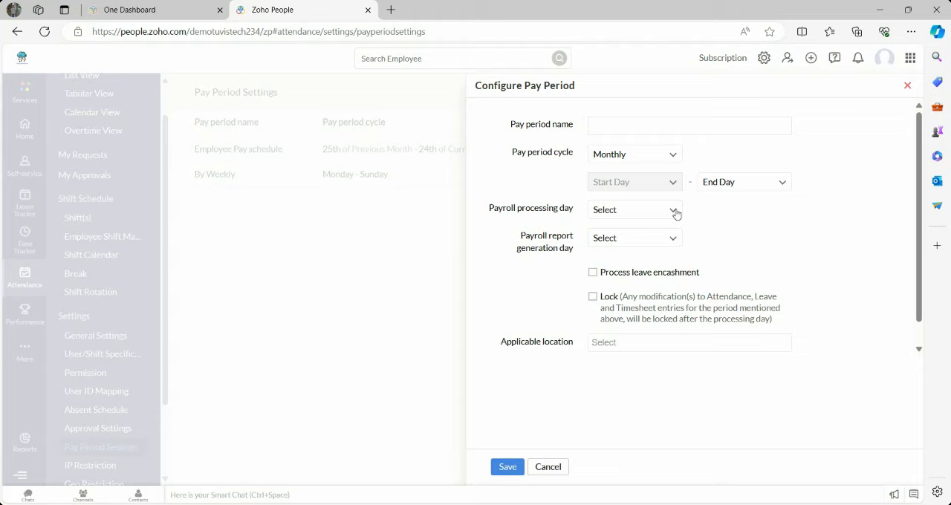
pyautogui.click(676, 214)
pyautogui.click(676, 214)
pyautogui.click(548, 467)
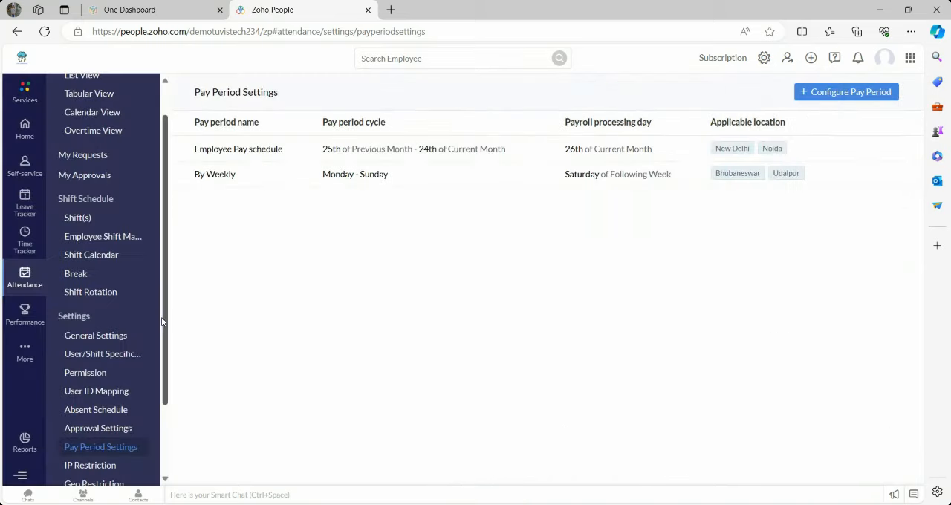
# - View the attendance IP Restriction and Geo Restriction pages
pyautogui.click(80, 466)
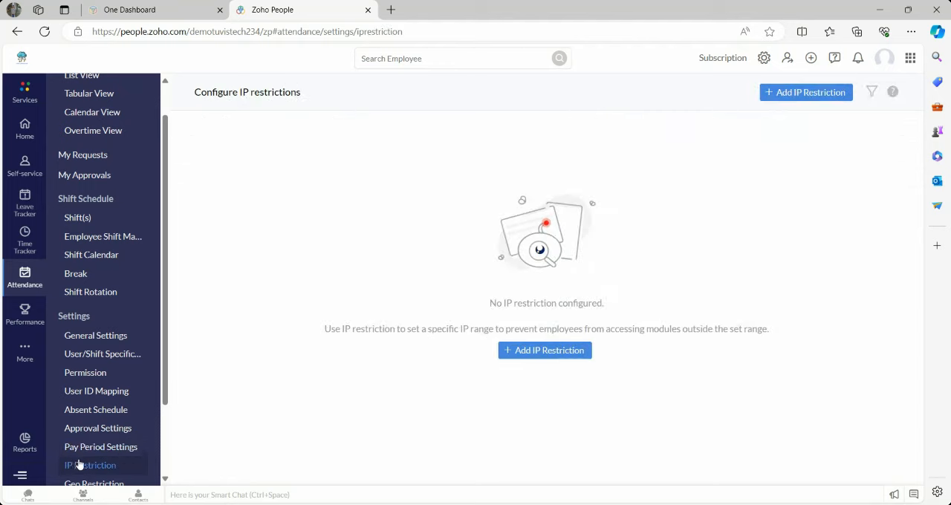
pyautogui.click(80, 484)
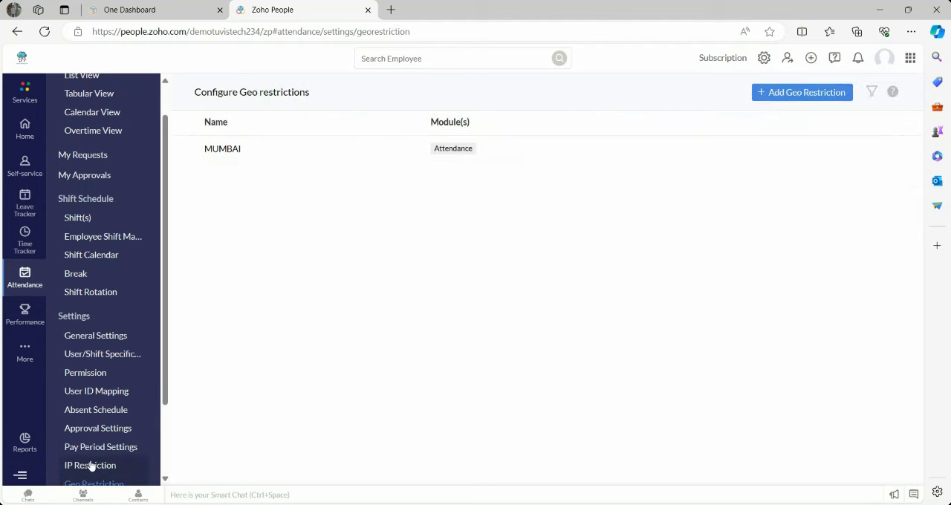
pyautogui.click(90, 466)
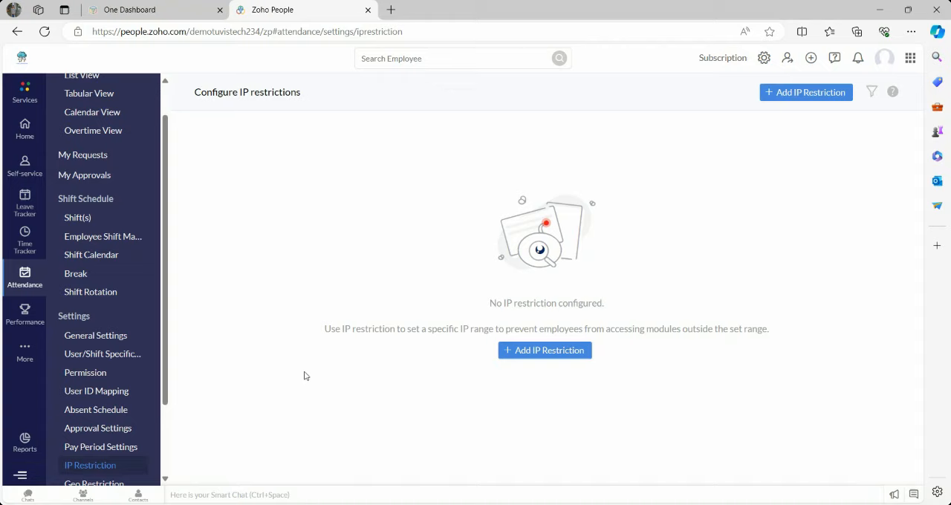
pyautogui.click(124, 484)
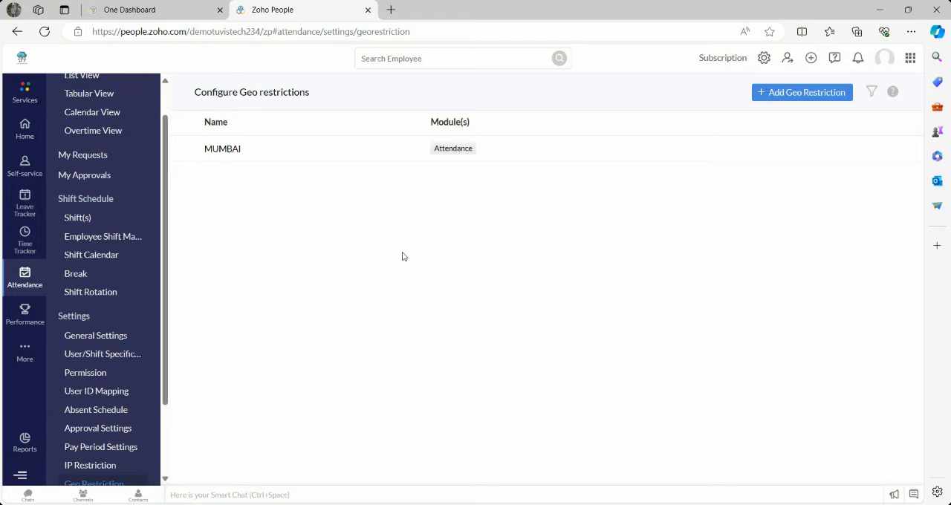
# - Examine the new Geo Restriction form, including its Modules choices and applicability fields, and close it without submitting
pyautogui.click(782, 95)
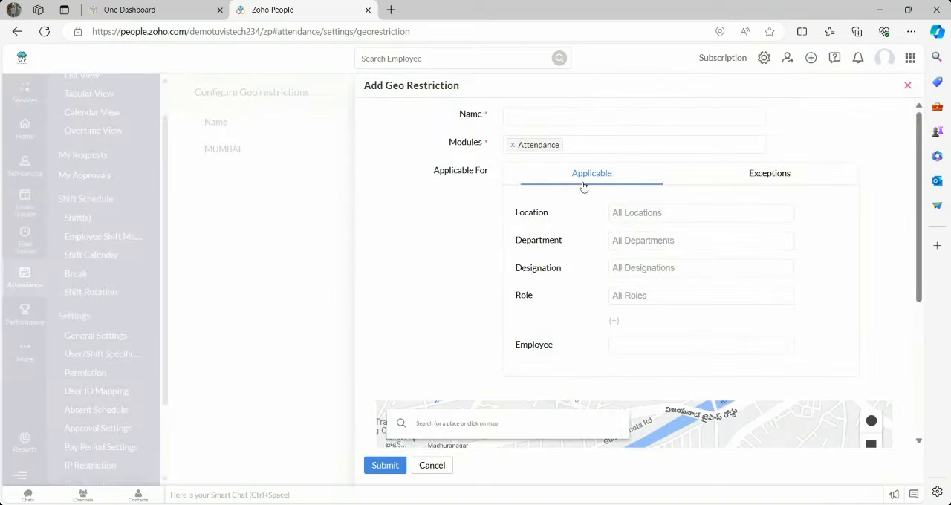
pyautogui.click(587, 144)
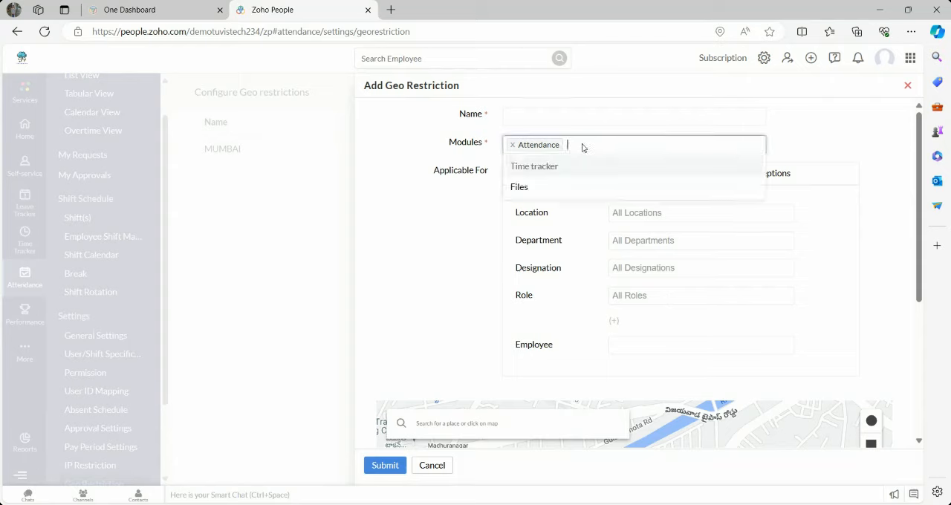
pyautogui.click(434, 230)
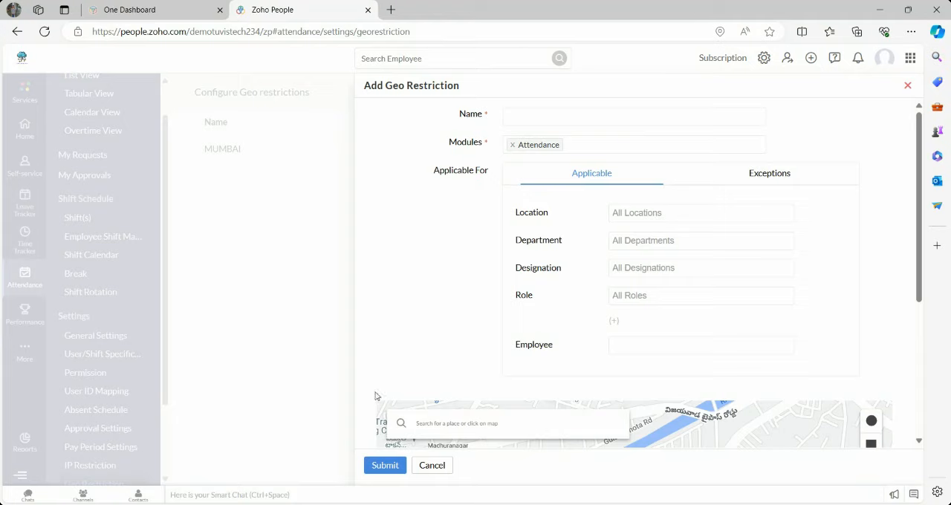
pyautogui.click(441, 471)
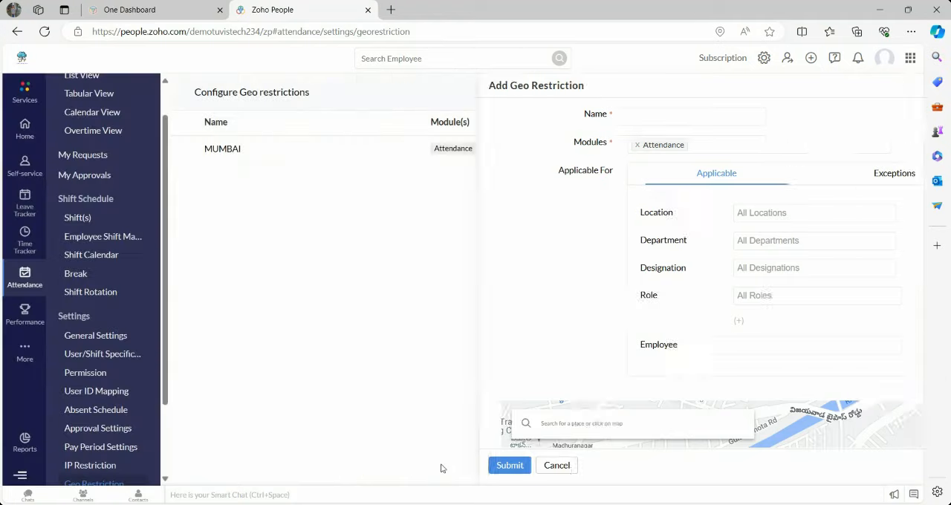
# - View the shift list and examine the new shift form, including the department and location applicability choices, and close it without submitting
pyautogui.click(87, 221)
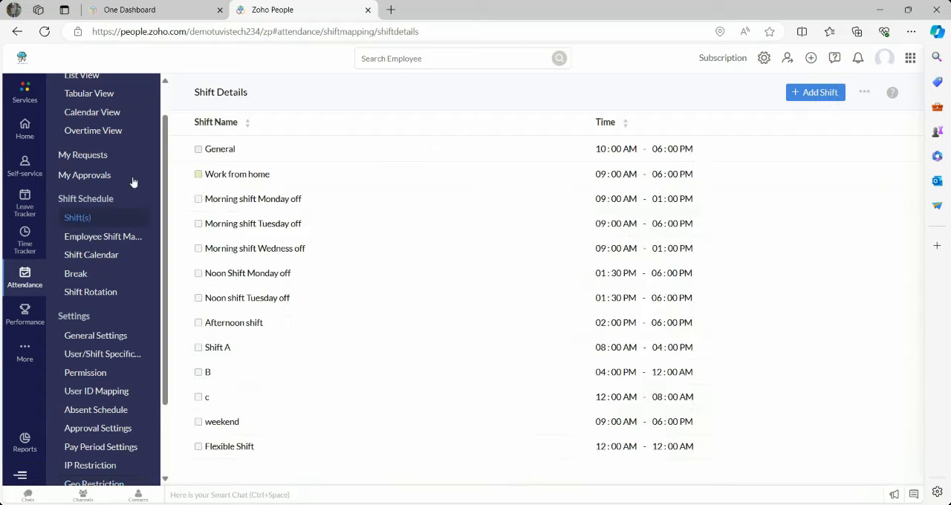
pyautogui.click(826, 95)
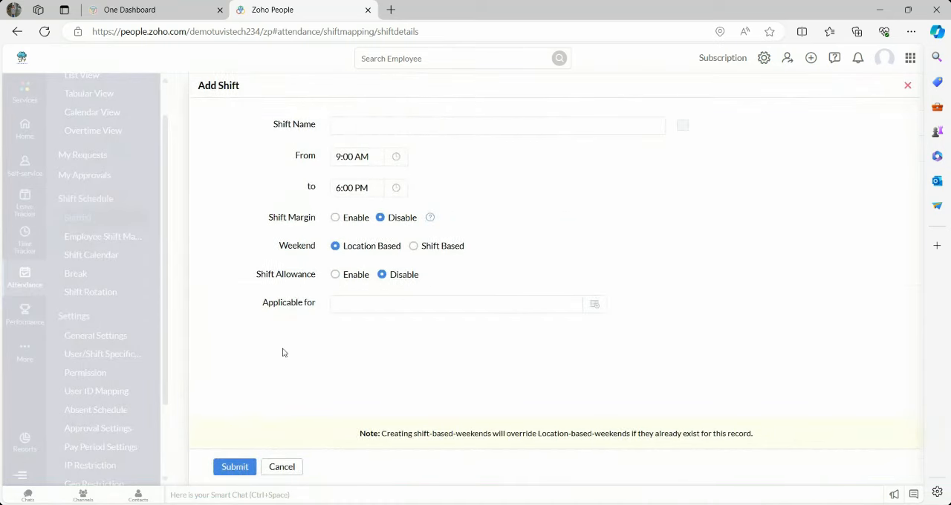
pyautogui.click(386, 129)
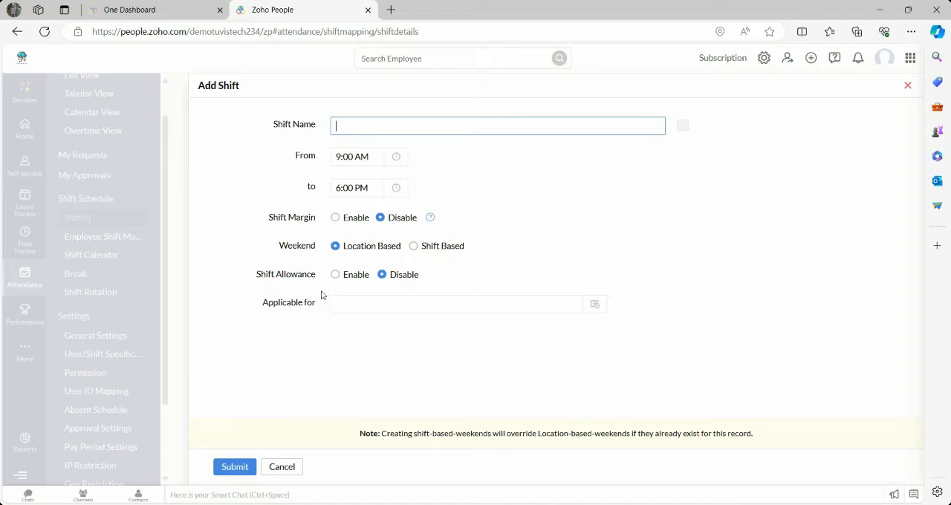
pyautogui.click(593, 307)
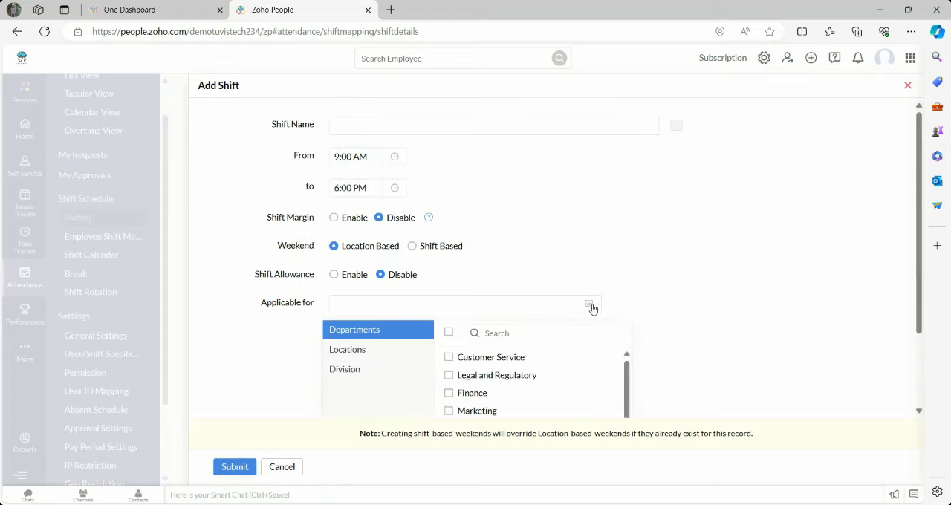
pyautogui.click(377, 354)
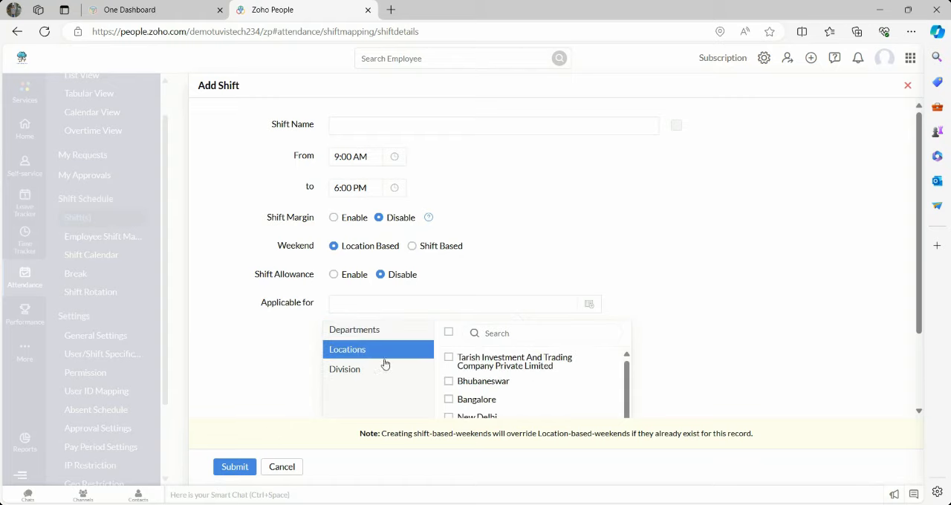
pyautogui.click(265, 356)
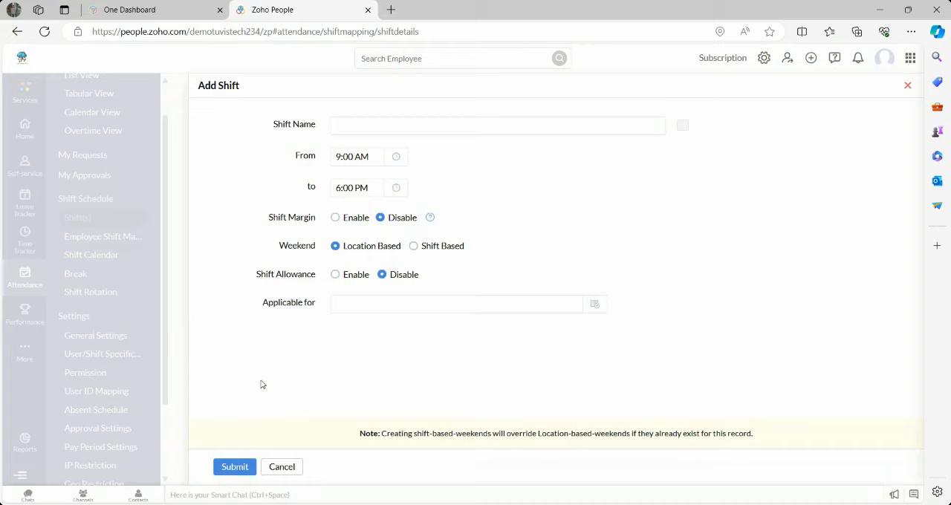
pyautogui.click(279, 469)
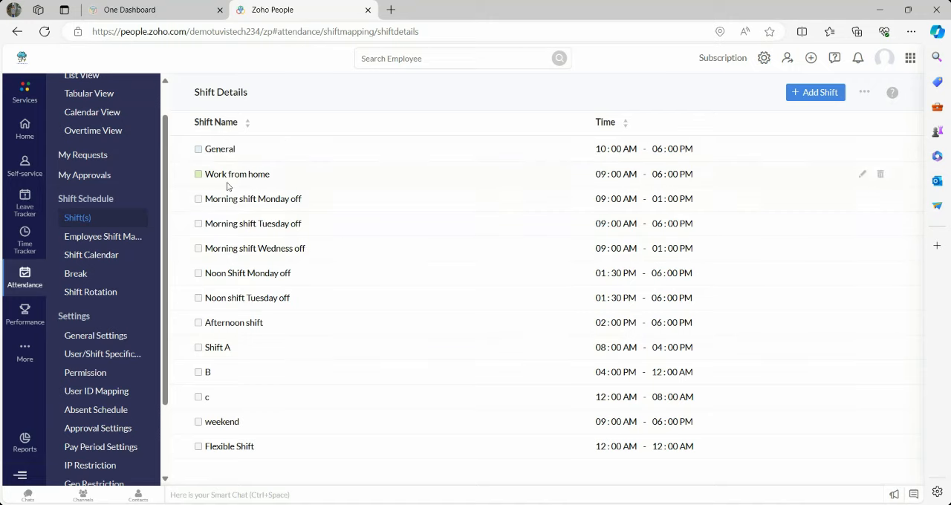
# - View the employee shift mapping list and examine the Assign shift form's user, location and shift name choices, and close it without submitting
pyautogui.click(113, 239)
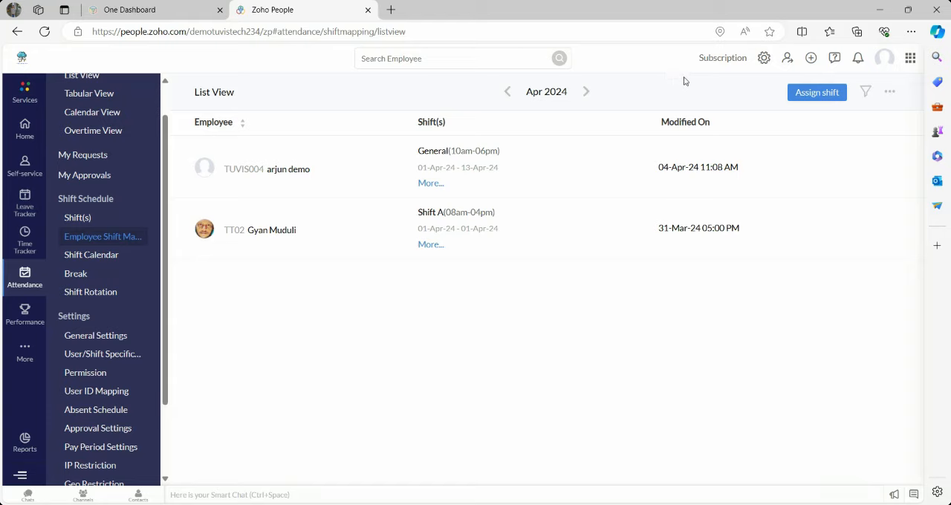
pyautogui.click(810, 93)
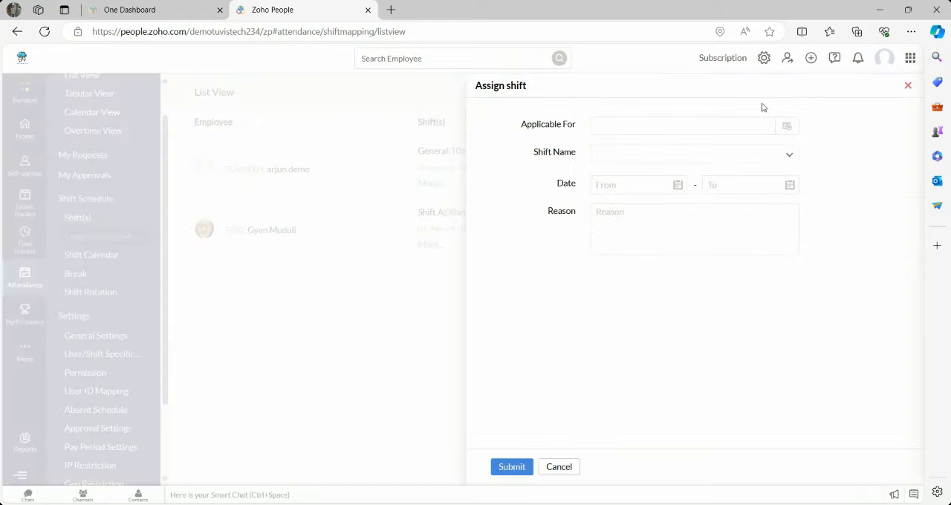
pyautogui.click(788, 127)
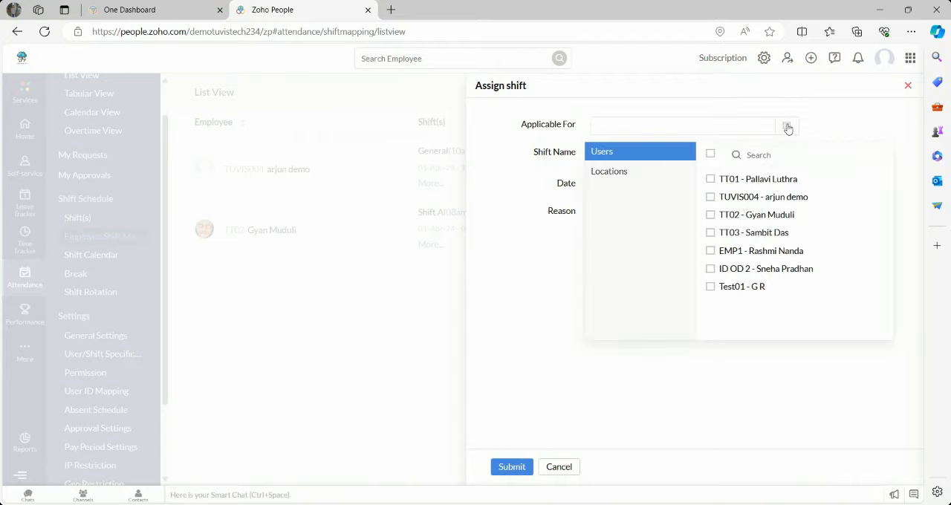
pyautogui.click(642, 177)
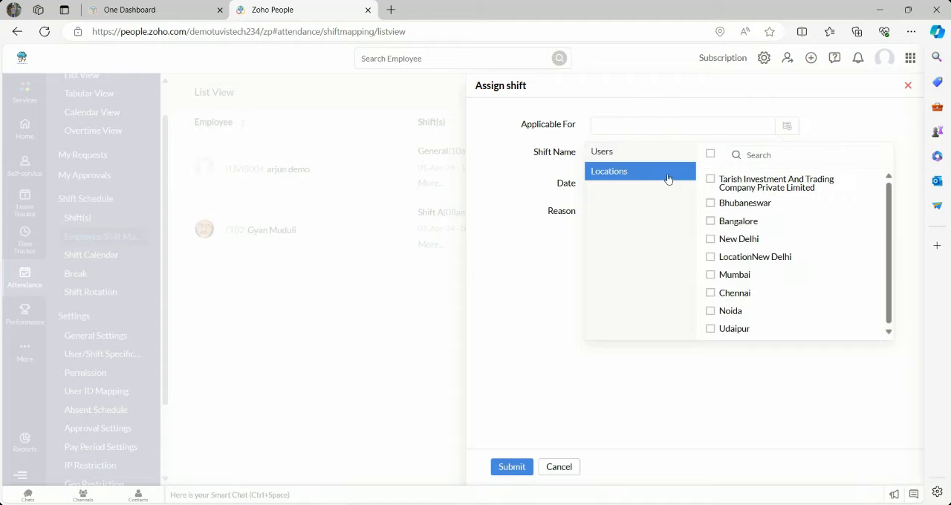
pyautogui.click(528, 201)
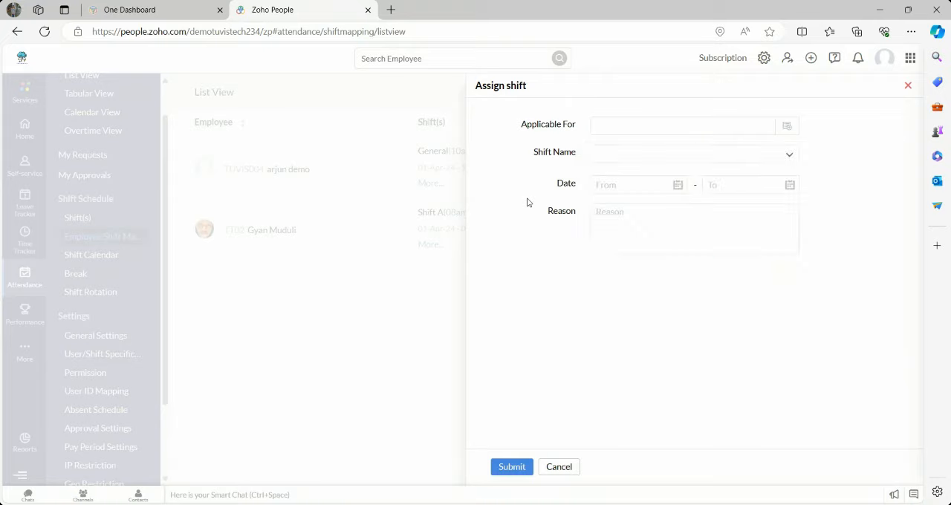
pyautogui.click(789, 155)
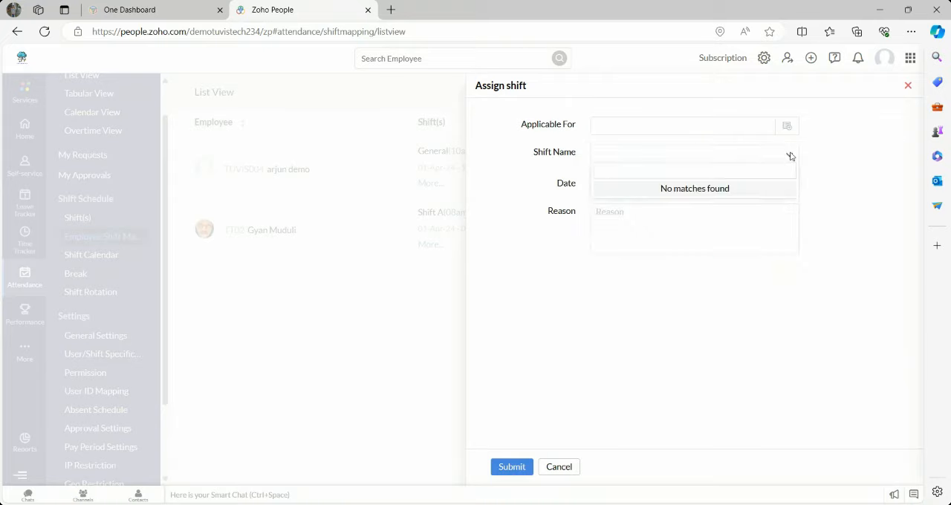
pyautogui.click(790, 156)
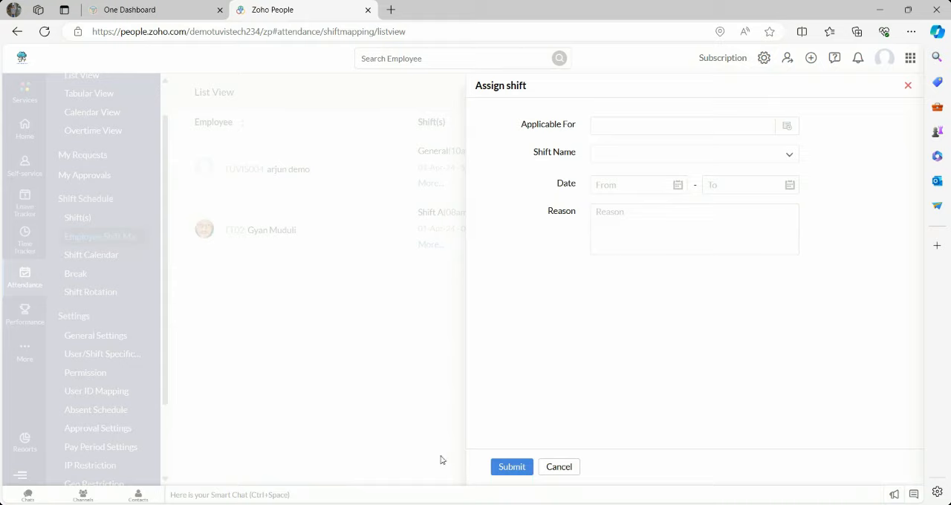
pyautogui.click(554, 465)
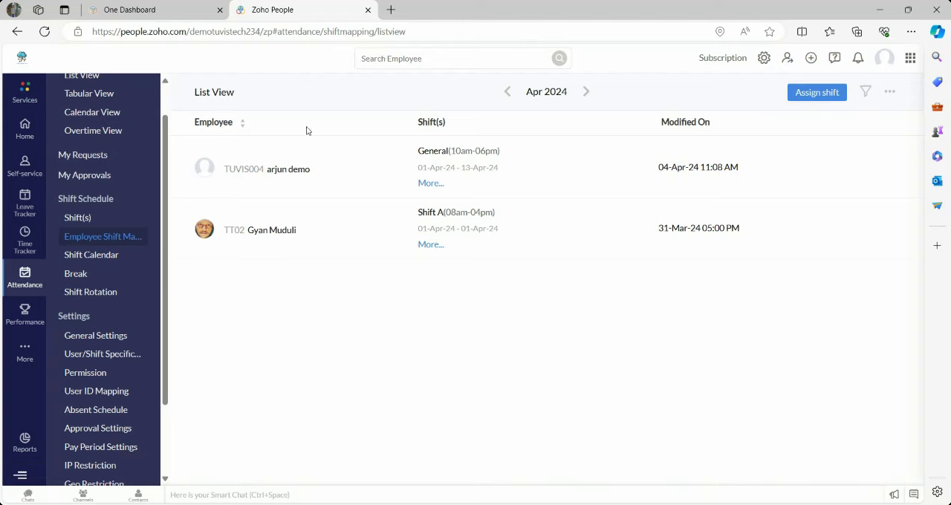
# - View the shift calendar and the break list, and examine the Add Break form, including its applicable shifts field, closing it without submitting
pyautogui.click(85, 257)
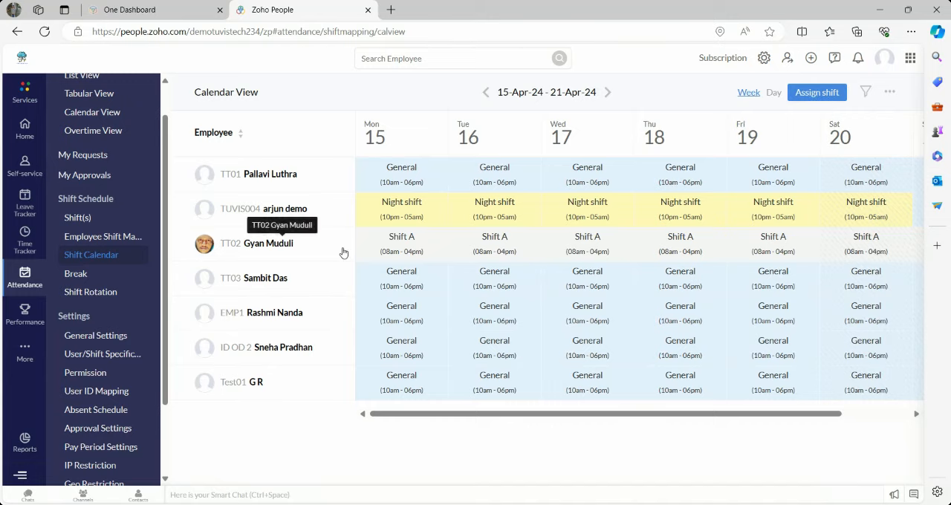
pyautogui.click(109, 274)
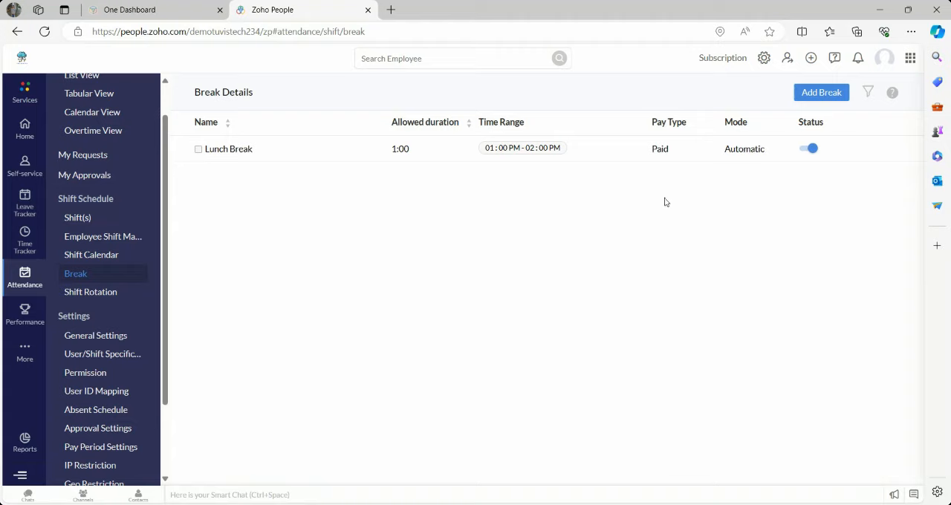
pyautogui.click(811, 95)
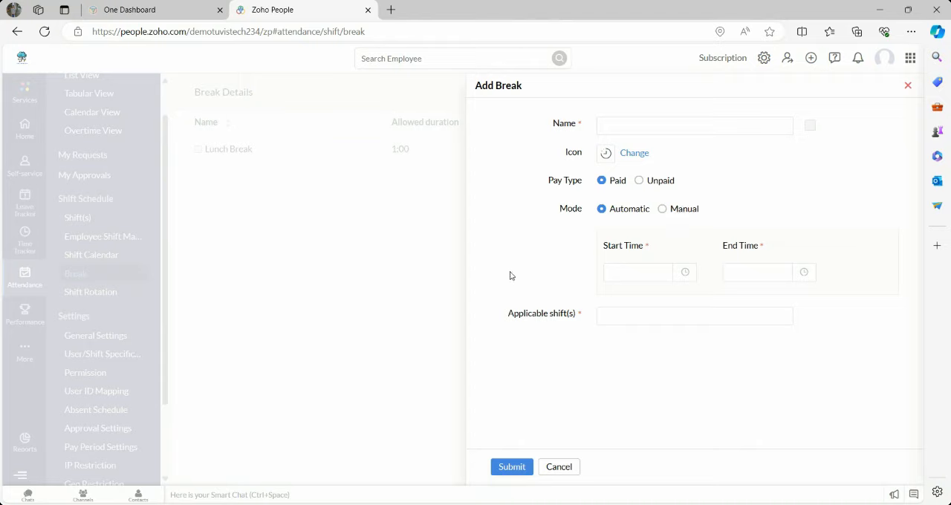
pyautogui.click(746, 316)
pyautogui.click(549, 352)
pyautogui.click(552, 466)
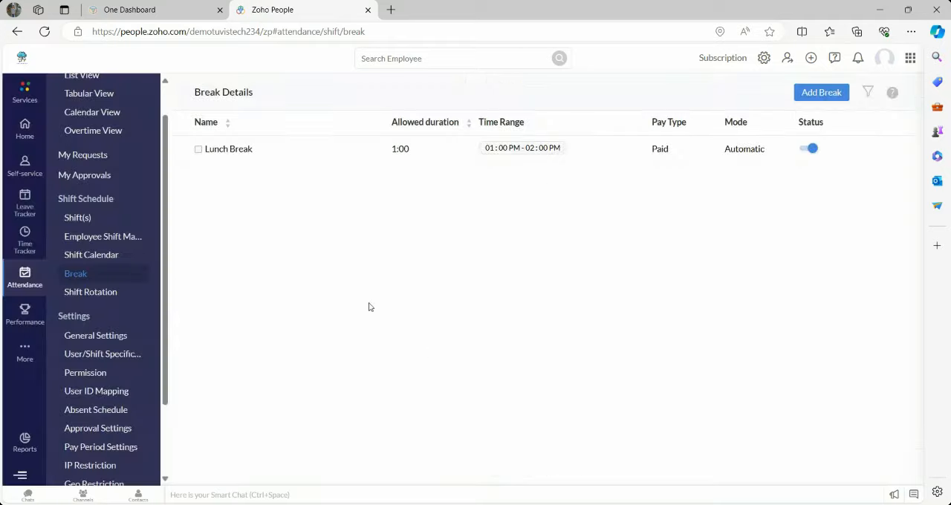
# - View the shift rotation schedules and examine the new rotation form's applicability and shift choices, and close it without submitting
pyautogui.click(90, 295)
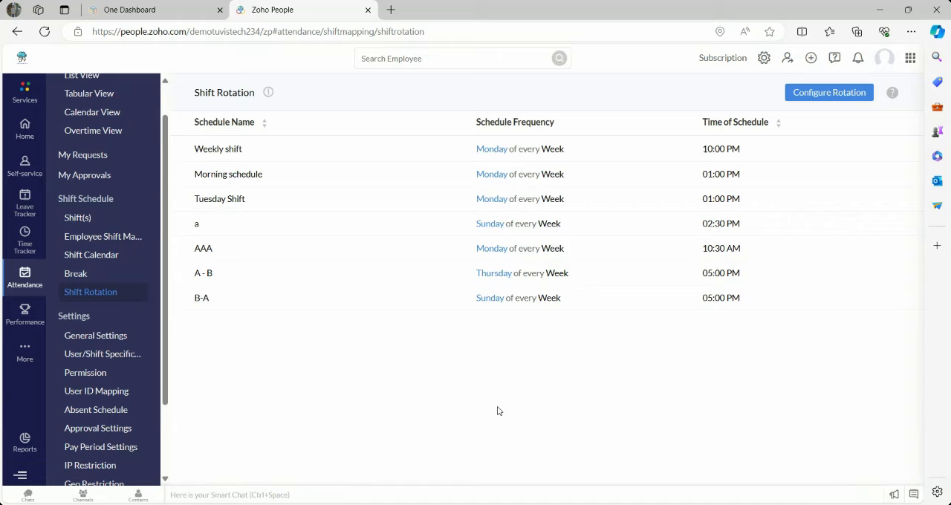
pyautogui.click(817, 98)
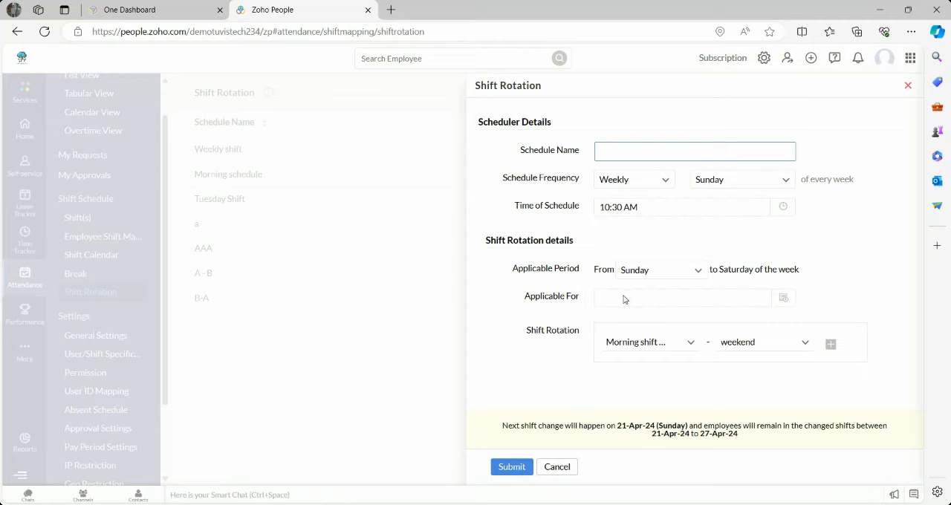
pyautogui.click(783, 300)
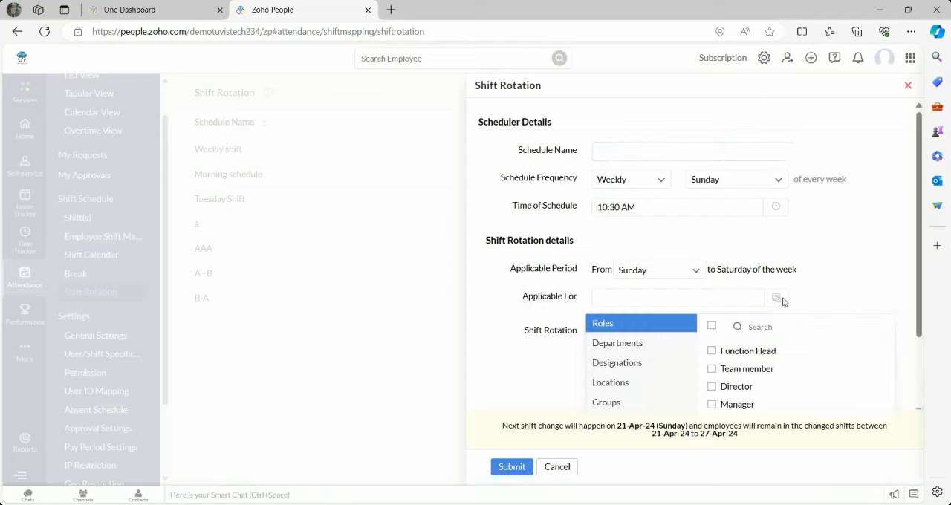
pyautogui.click(623, 348)
pyautogui.click(549, 394)
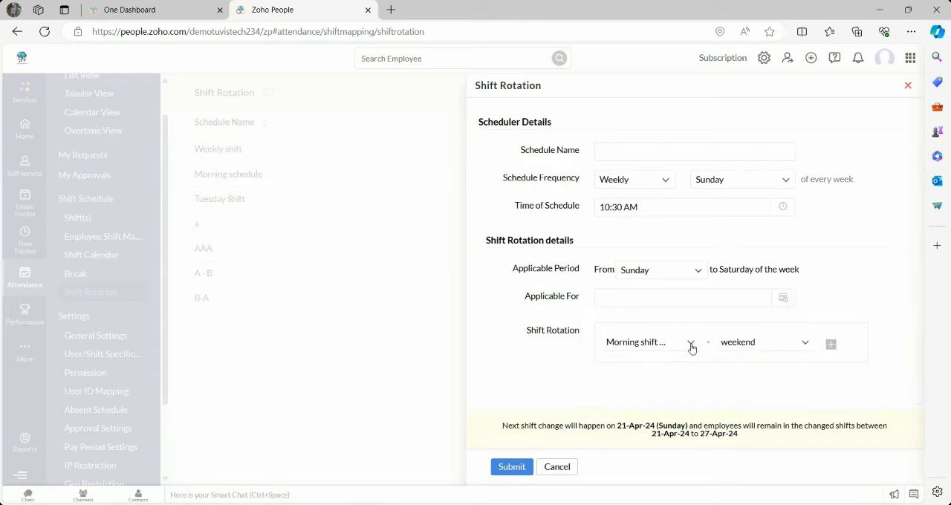
pyautogui.click(804, 351)
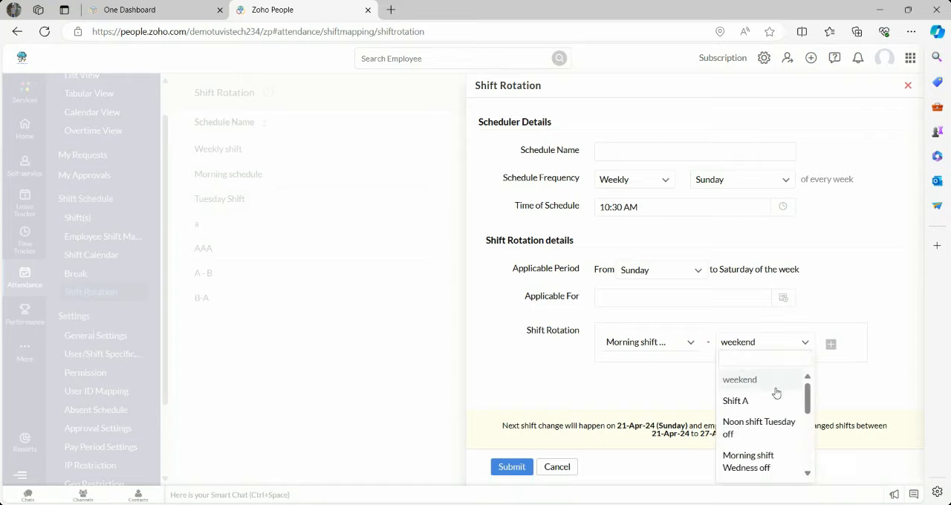
pyautogui.click(596, 377)
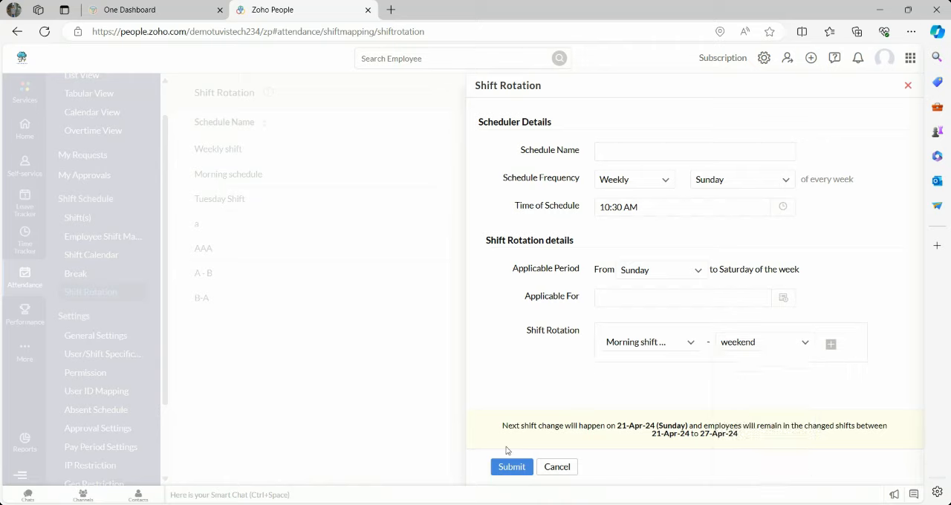
pyautogui.click(547, 465)
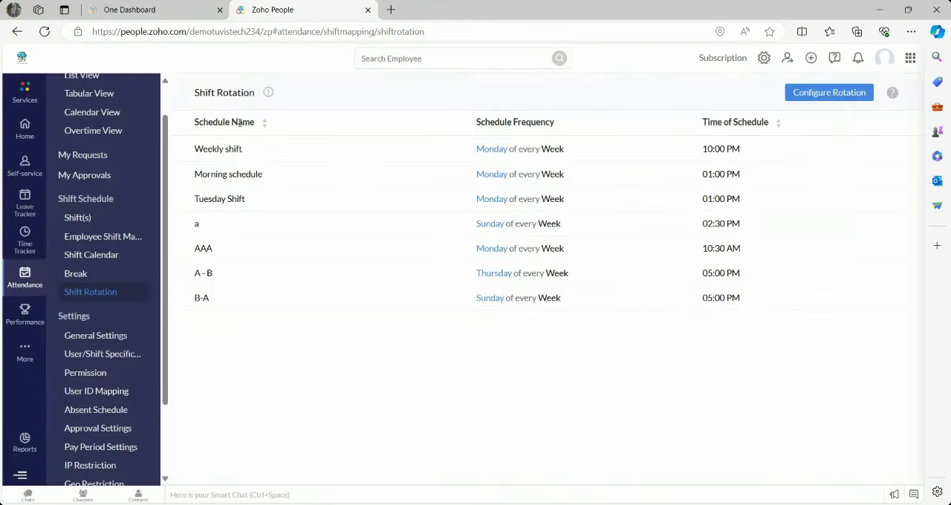